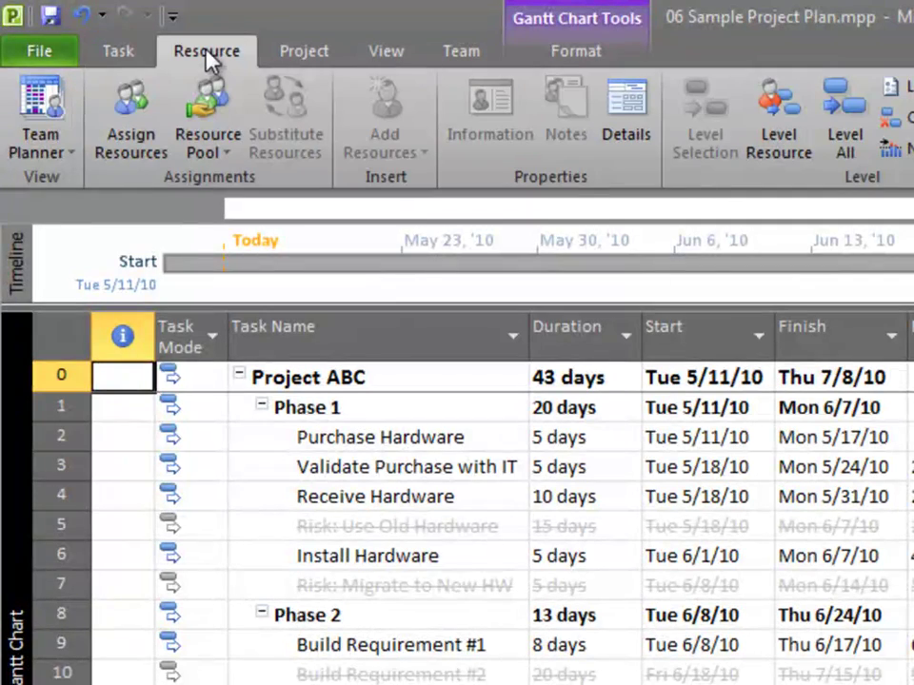
# Switch to the Resource Sheet view and enter a new person's full name as a resource in the first empty row
pyautogui.click(49, 149)
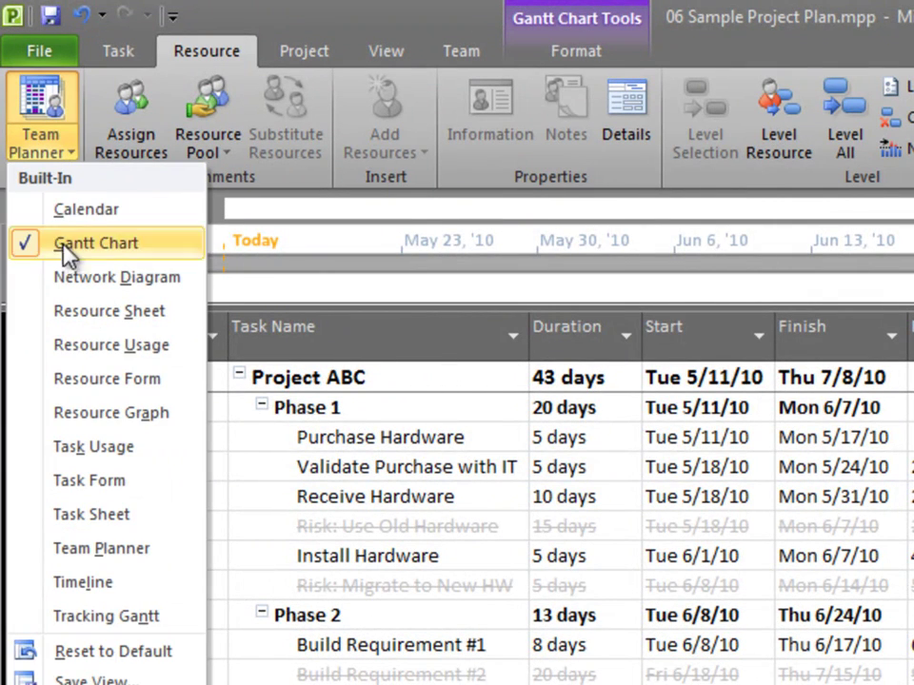
pyautogui.click(78, 317)
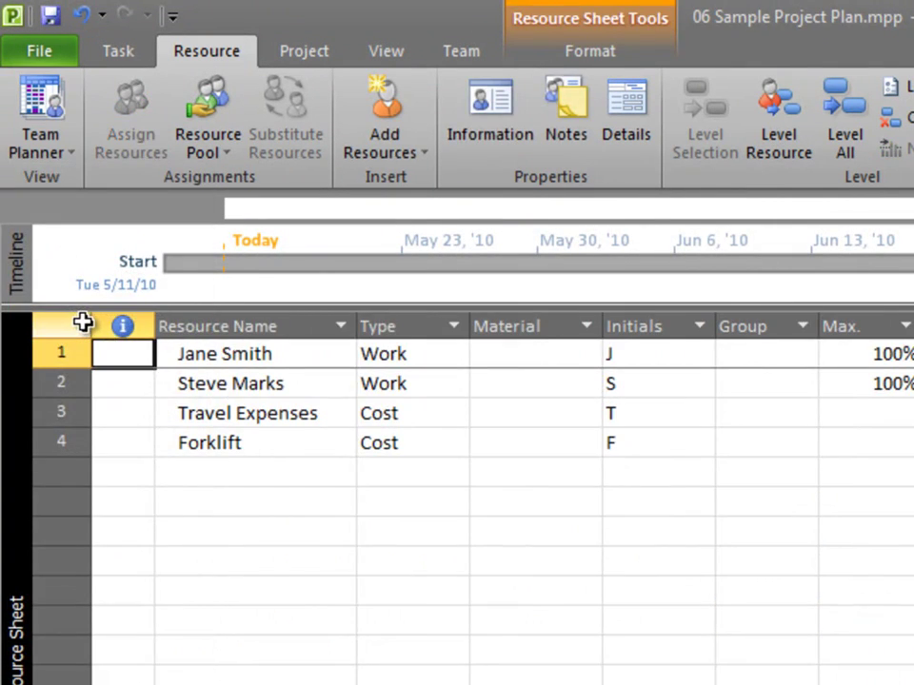
pyautogui.click(229, 476)
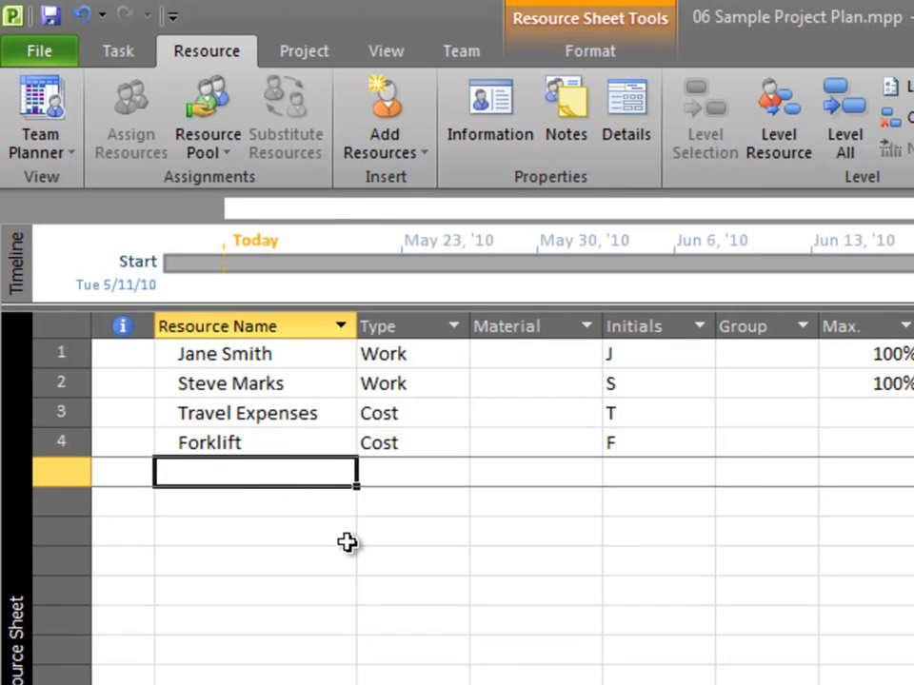
pyautogui.write('Tim Smith')
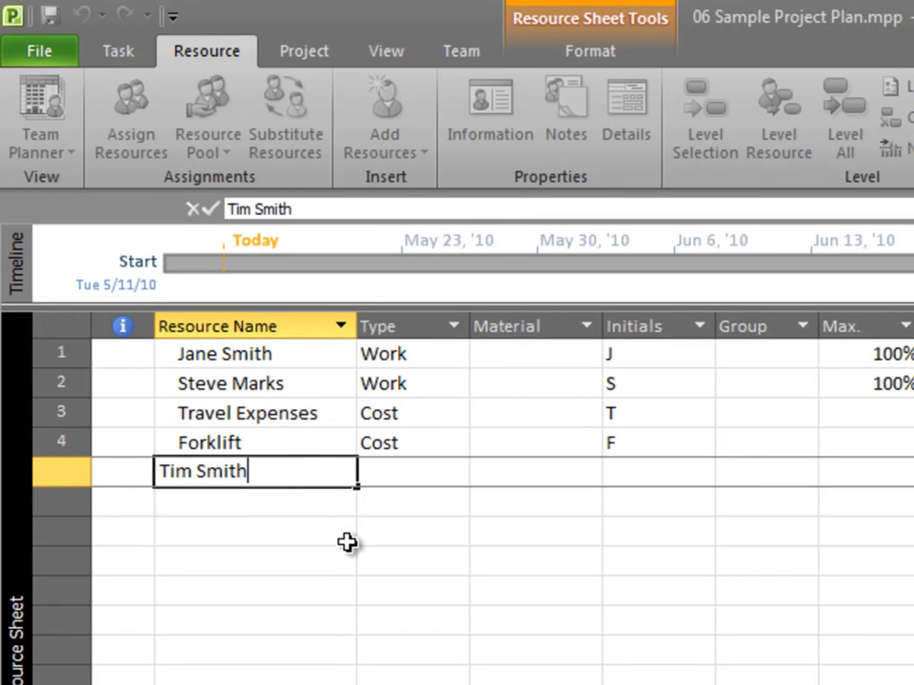
pyautogui.press('Tab')
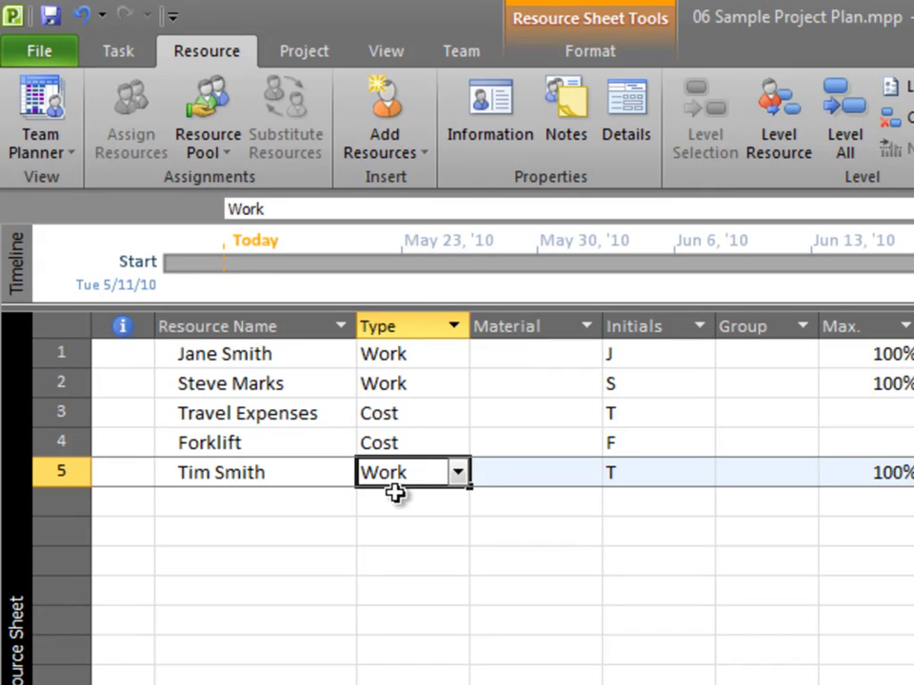
# Review the resource types available for the newly added person in row 5
pyautogui.click(302, 502)
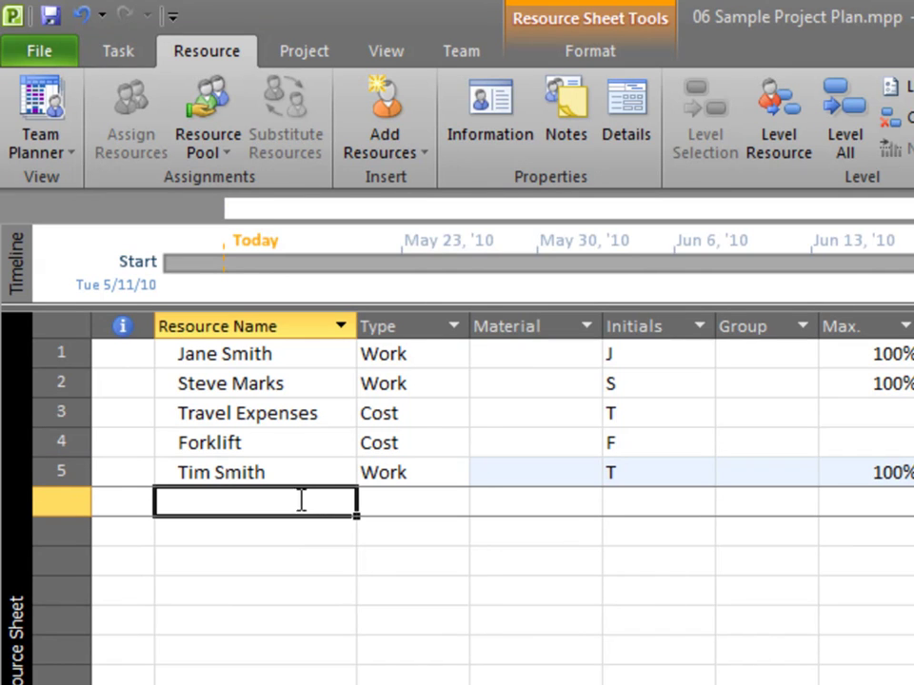
pyautogui.click(428, 480)
pyautogui.click(460, 474)
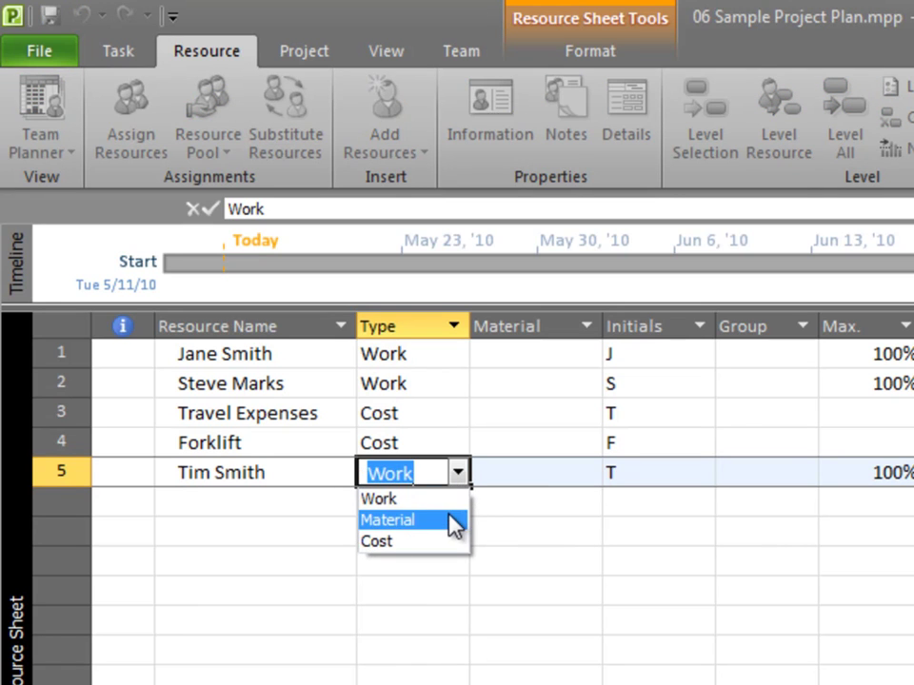
pyautogui.click(305, 491)
pyautogui.click(309, 491)
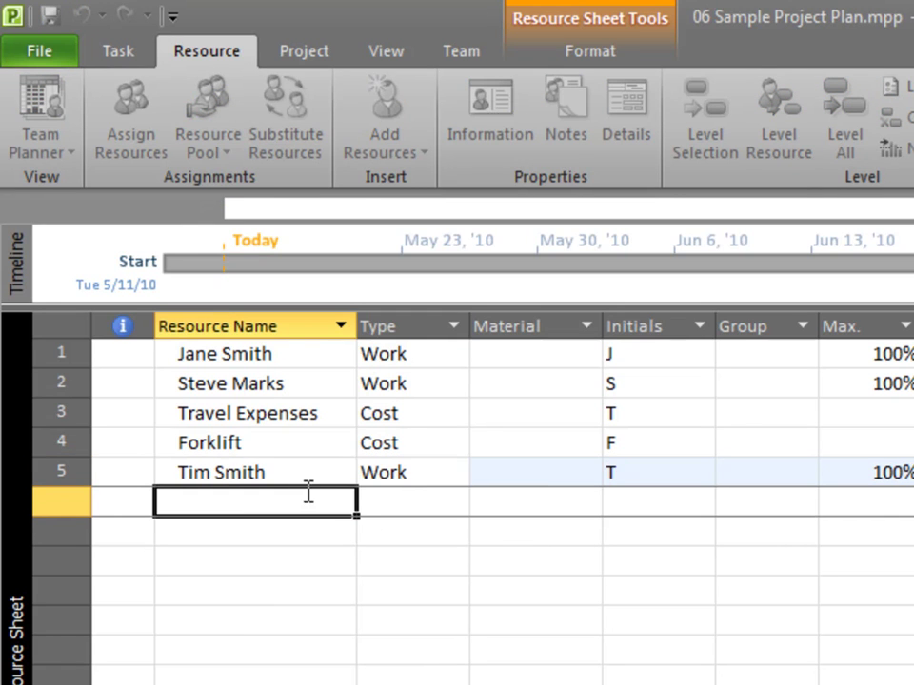
# Add a cost resource named Food Expenses to the resource sheet
pyautogui.click(390, 130)
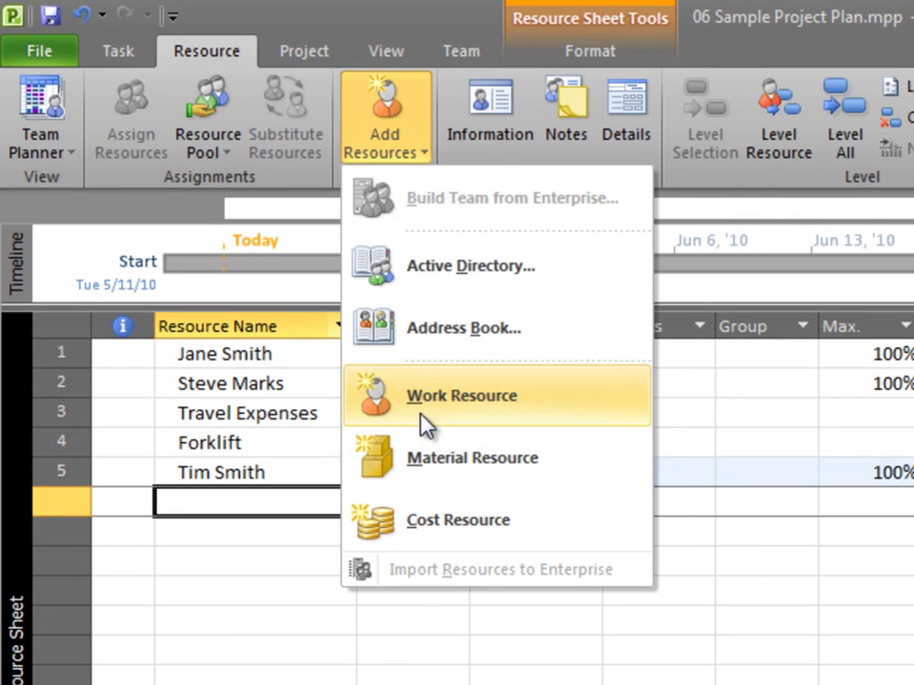
pyautogui.click(436, 531)
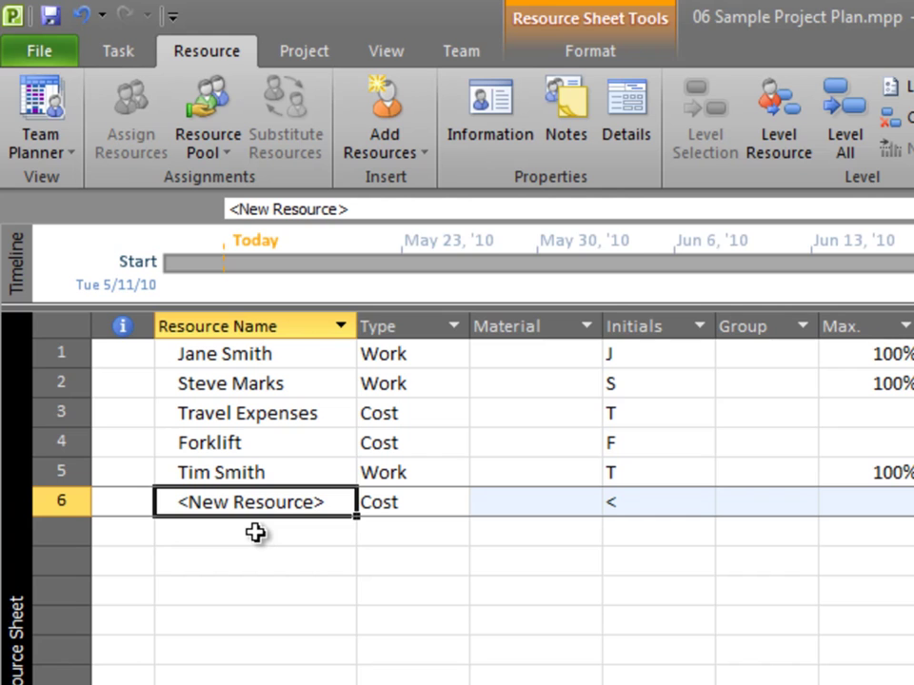
pyautogui.write('Food E')
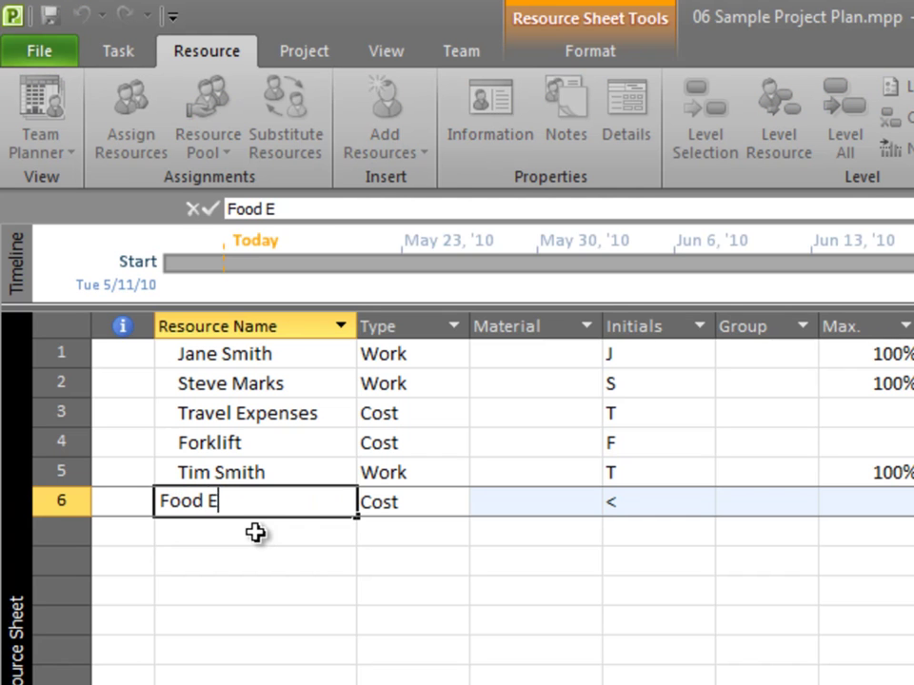
pyautogui.write('xpenses')
pyautogui.press('Return')
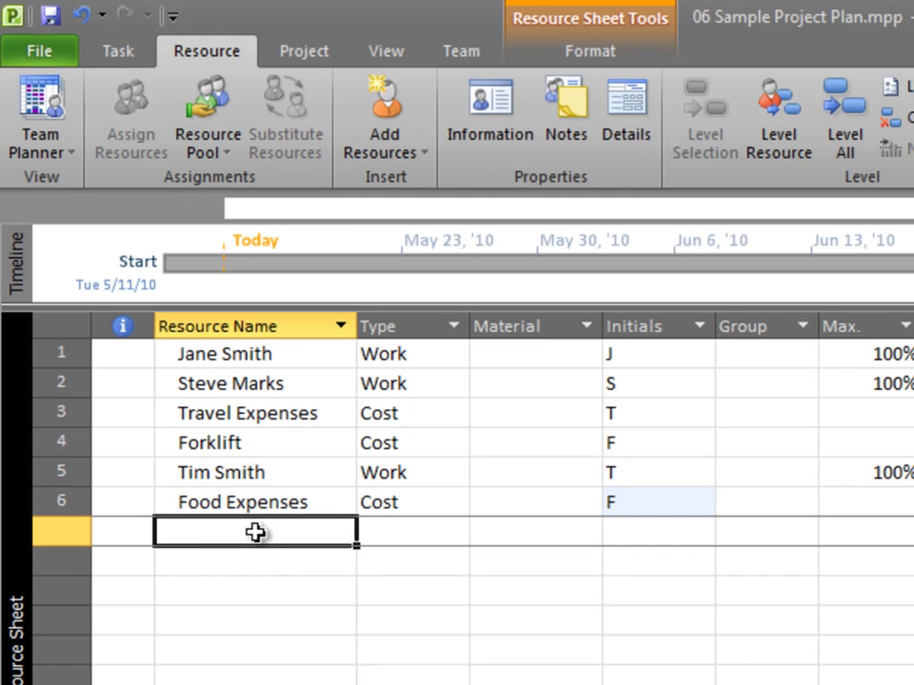
pyautogui.click(406, 156)
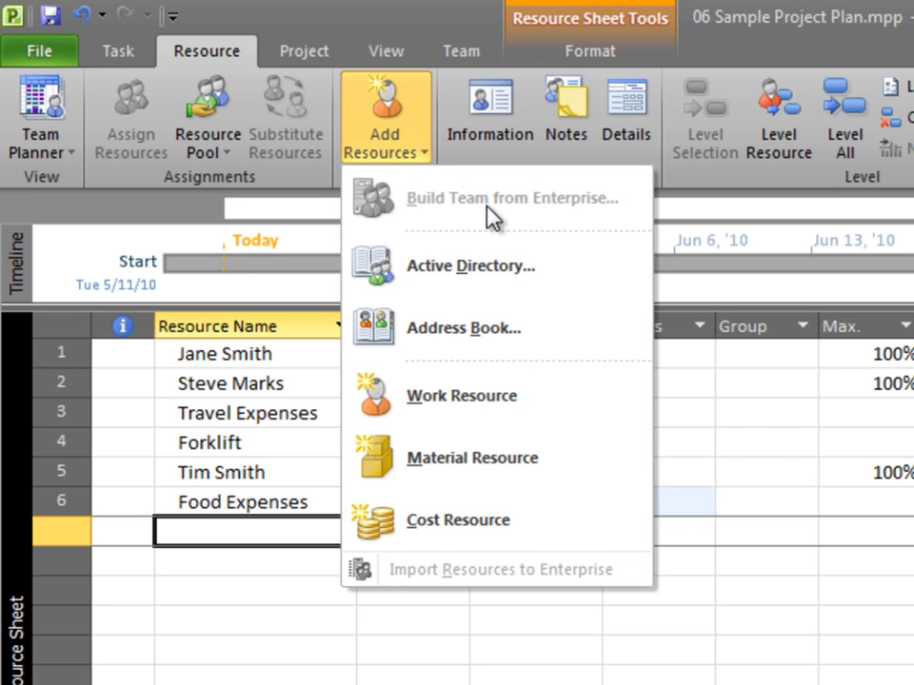
pyautogui.click(360, 123)
pyautogui.click(200, 133)
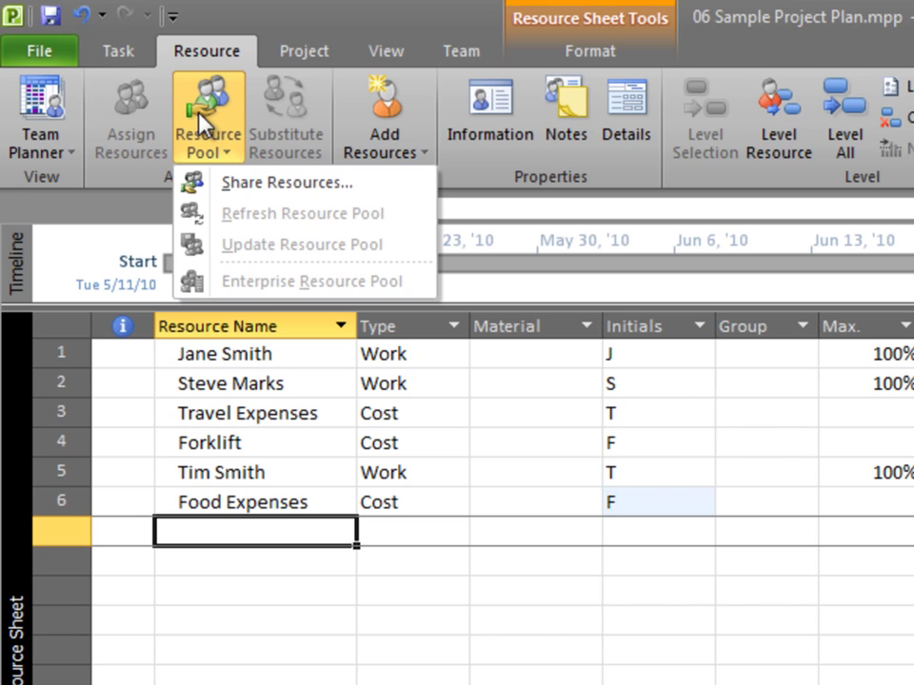
pyautogui.click(200, 124)
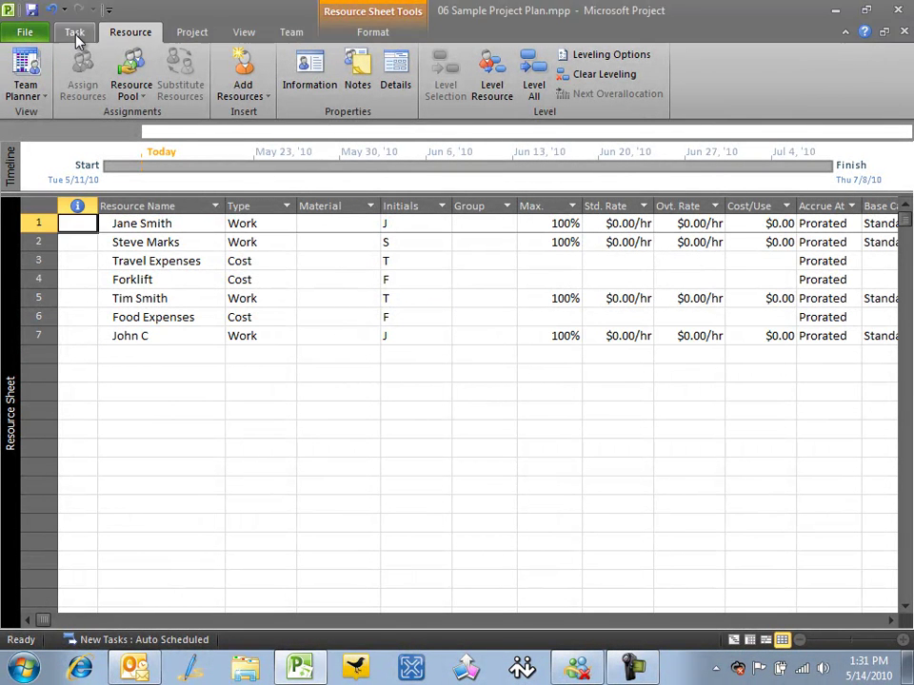
# Switch to the Gantt Chart view and assign the person from resource row 1 to the Purchase Hardware task
pyautogui.click(75, 36)
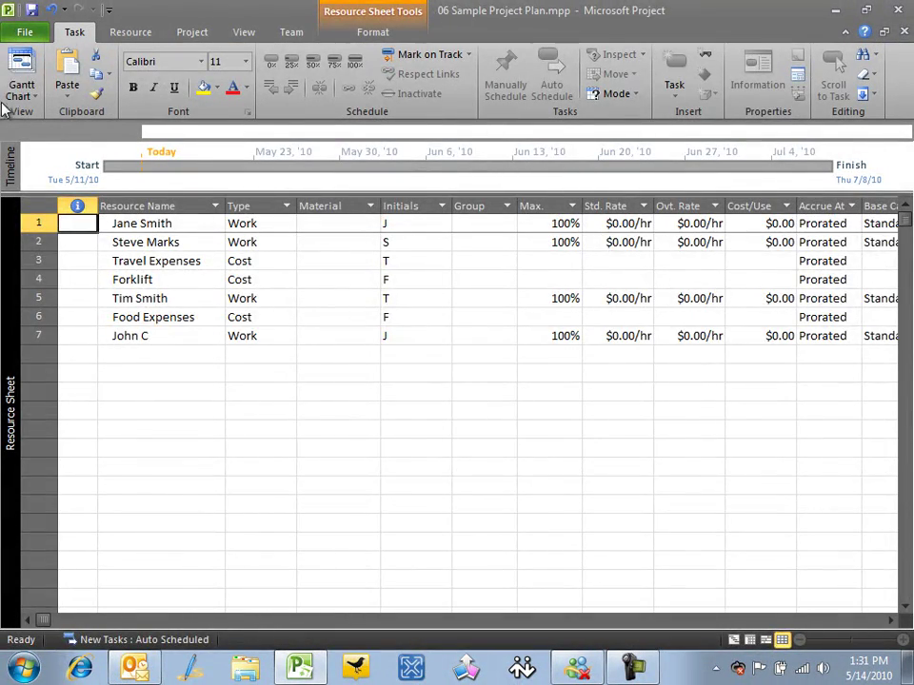
pyautogui.click(23, 74)
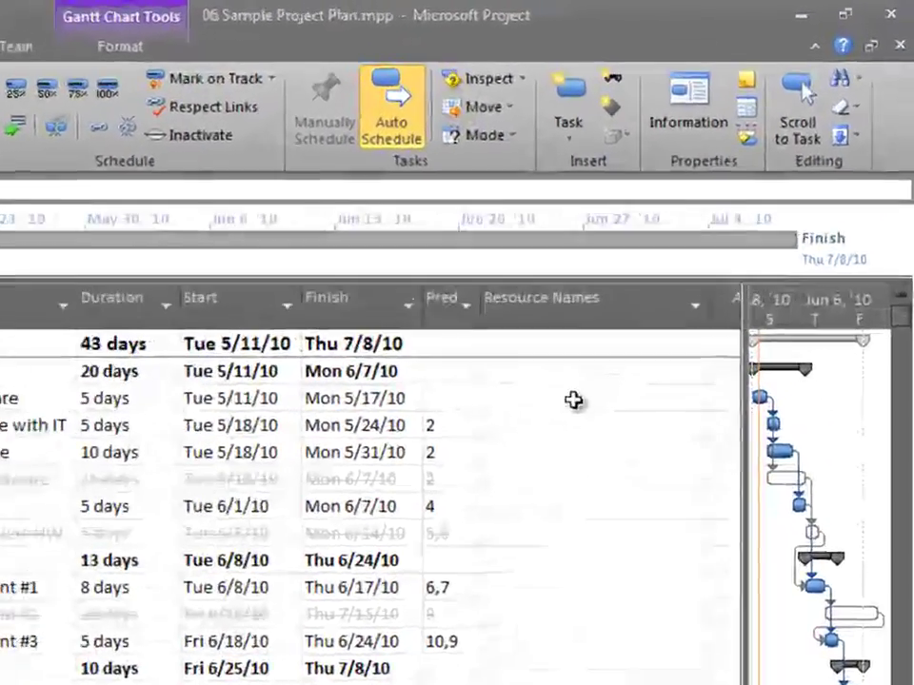
pyautogui.click(671, 276)
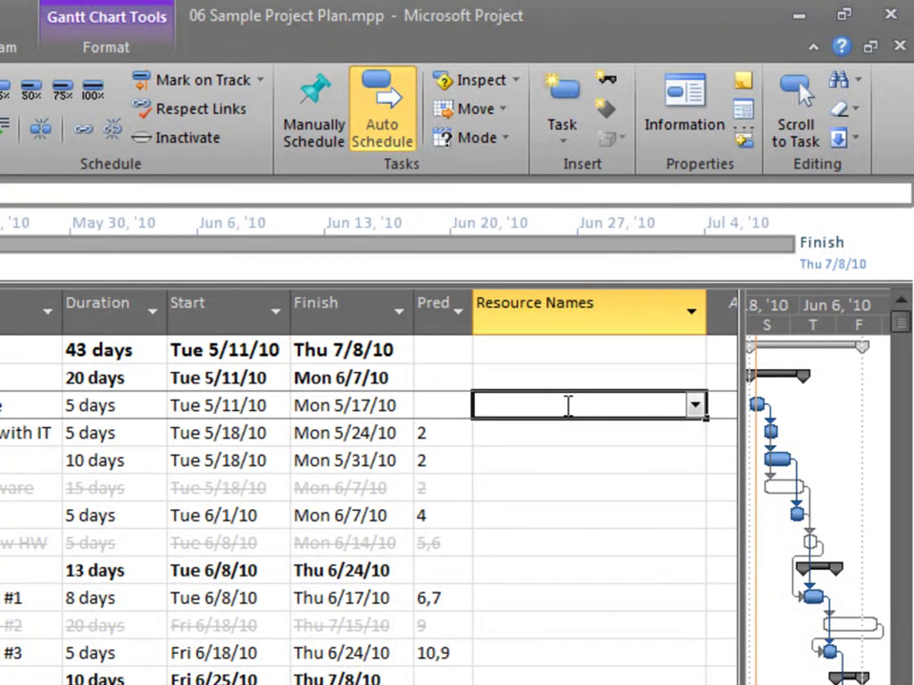
pyautogui.write('Jane Smith')
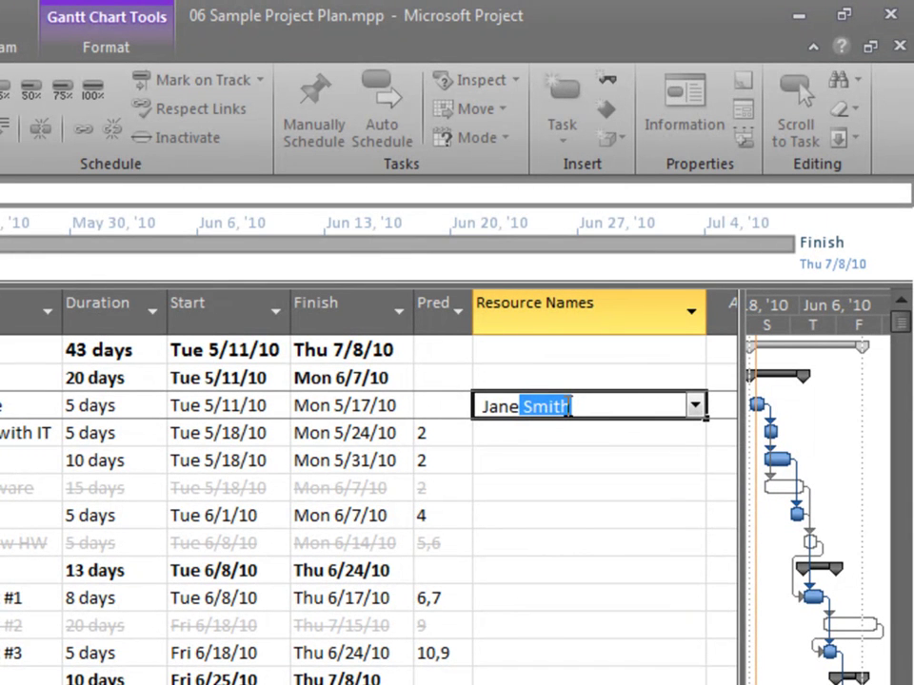
pyautogui.press('Return')
# Append a second person to Purchase Hardware's resource names, spelling the row 2 resource's surname with a final z
pyautogui.click(566, 405)
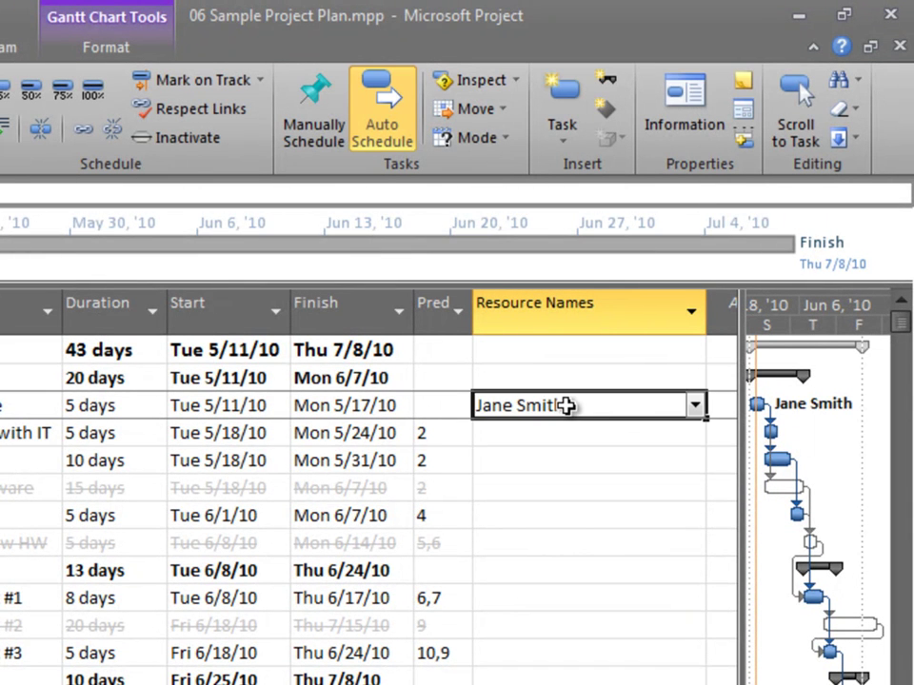
pyautogui.press('F2')
pyautogui.press('End')
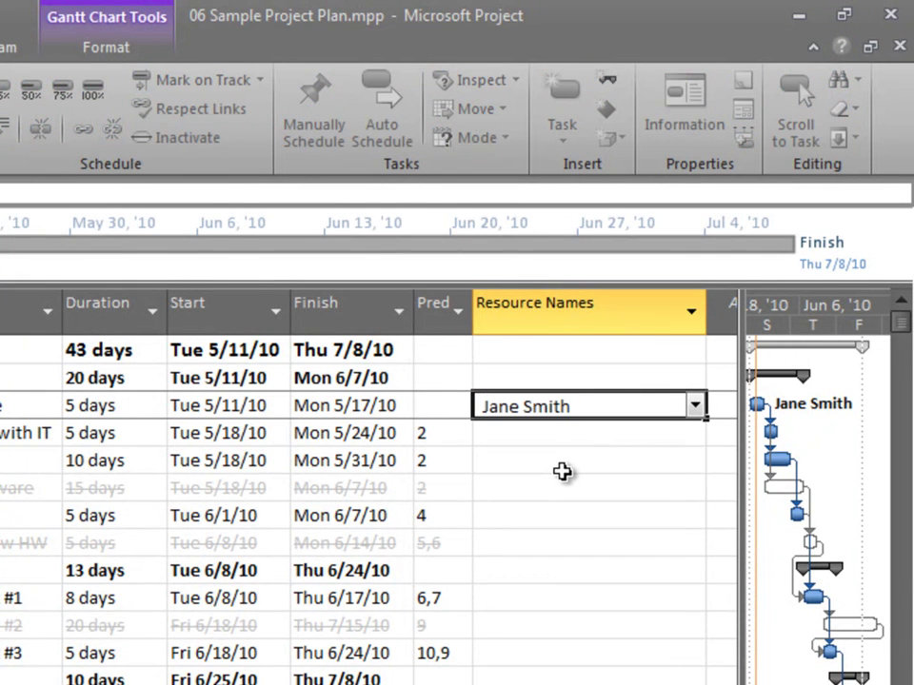
pyautogui.write(', Steve Markz')
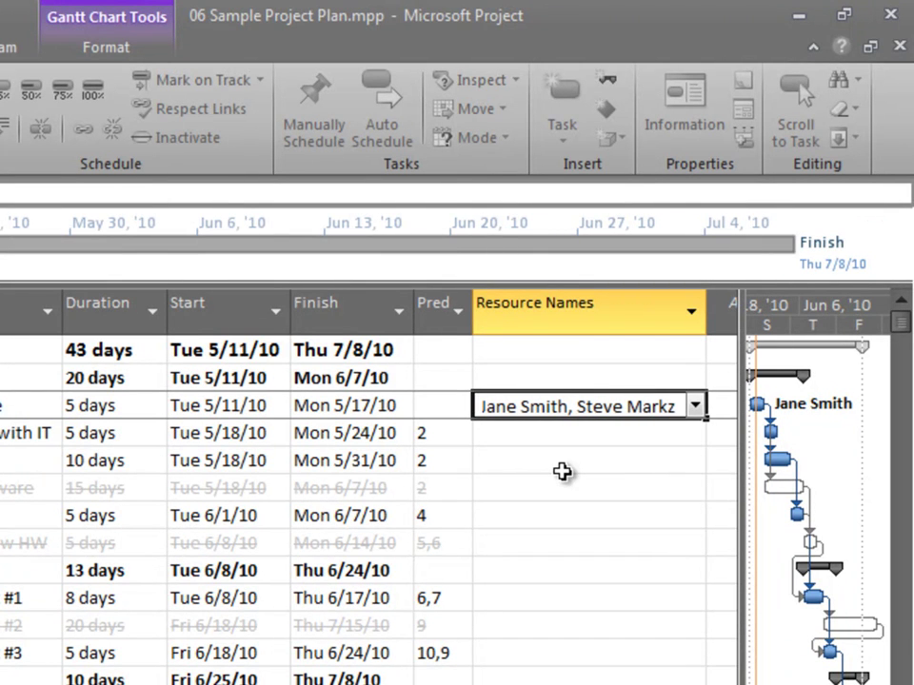
pyautogui.press('Return')
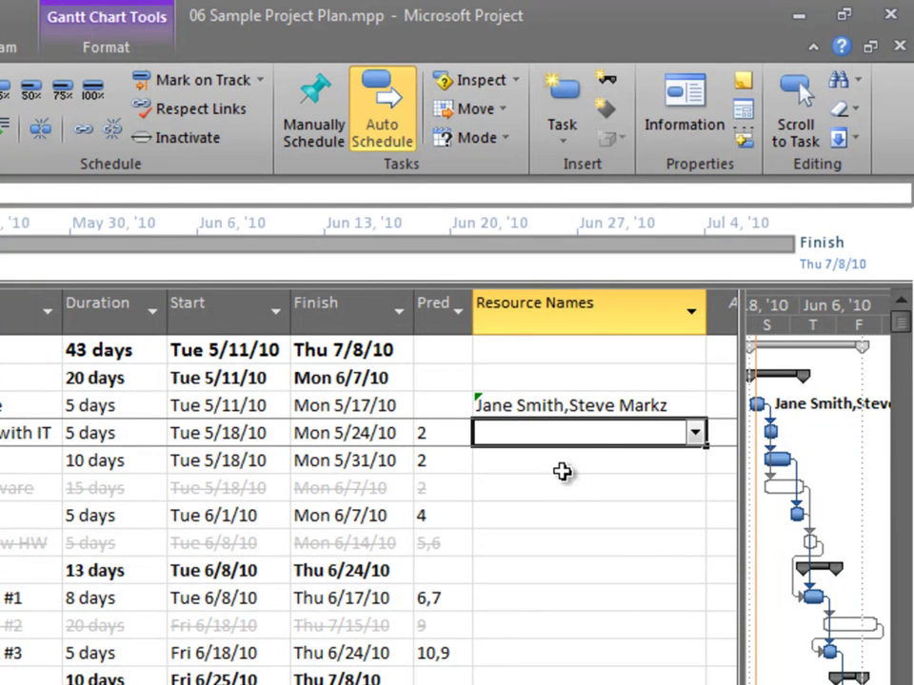
# Return to the Resource Sheet view and delete the misspelled duplicate person in row 8
pyautogui.moveTo(603, 417)
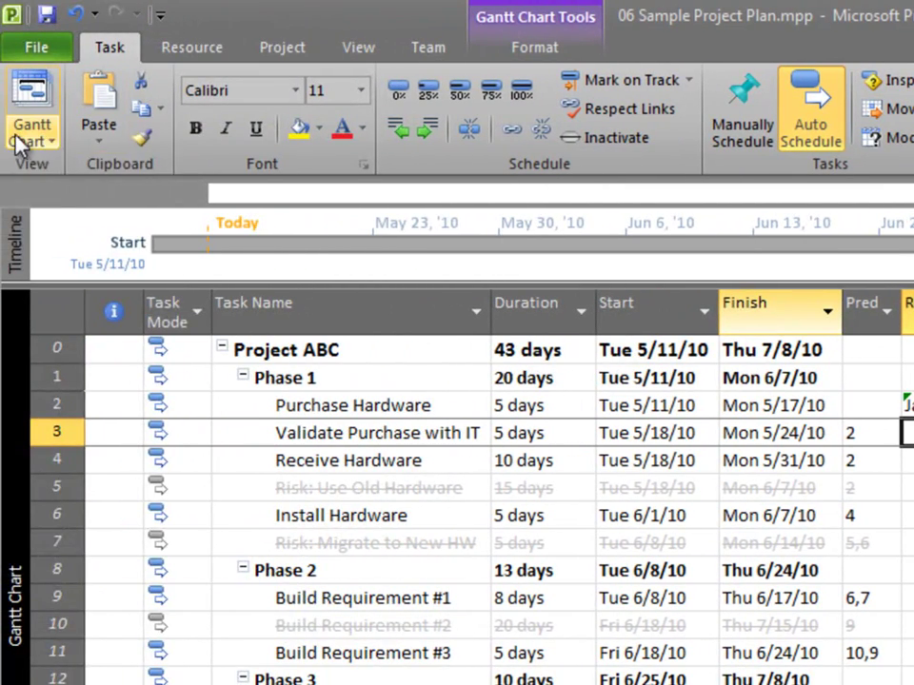
pyautogui.click(19, 142)
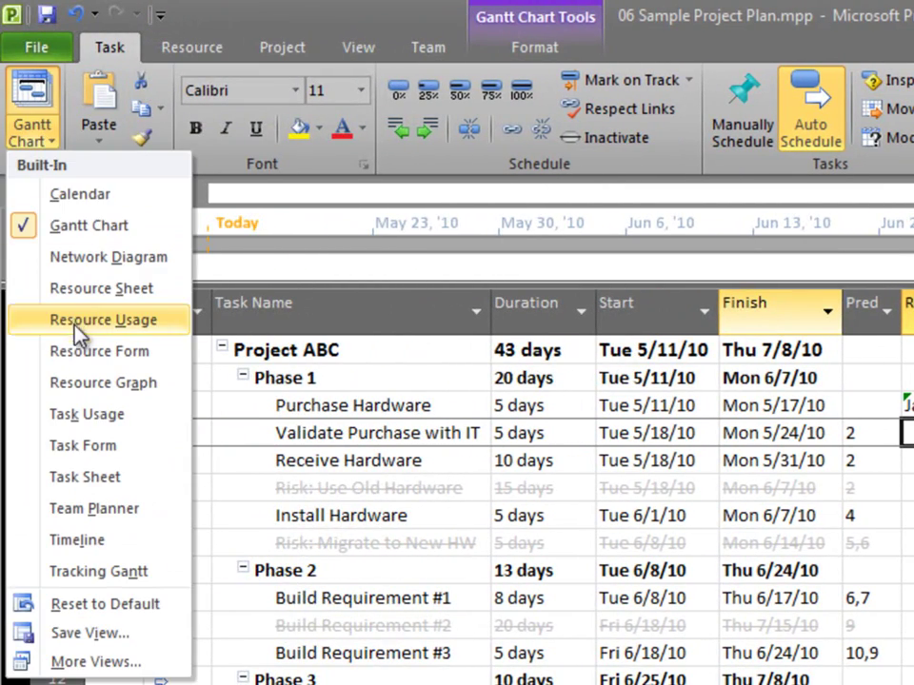
pyautogui.click(72, 295)
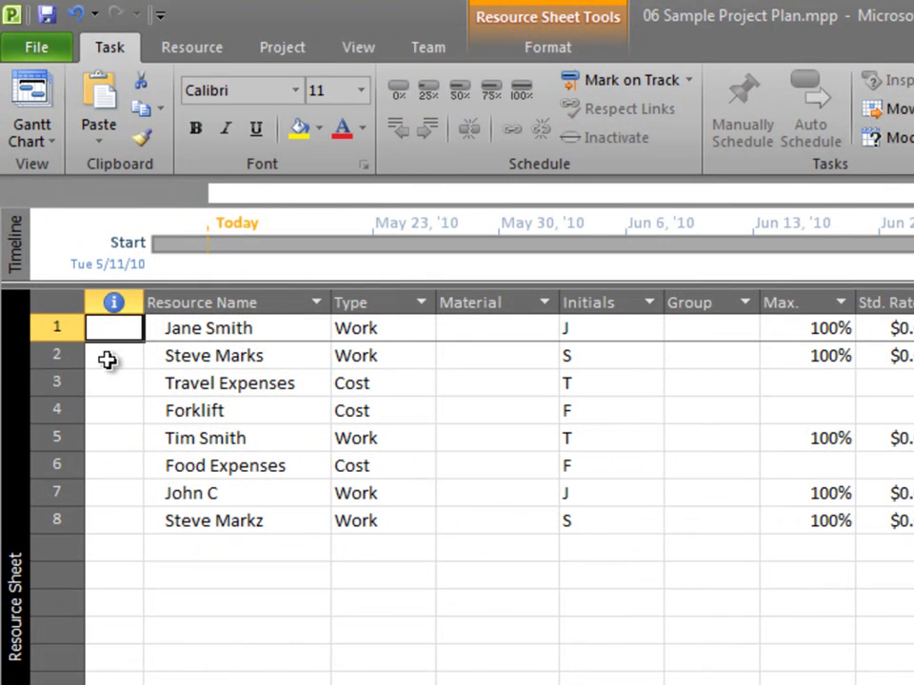
pyautogui.click(166, 356)
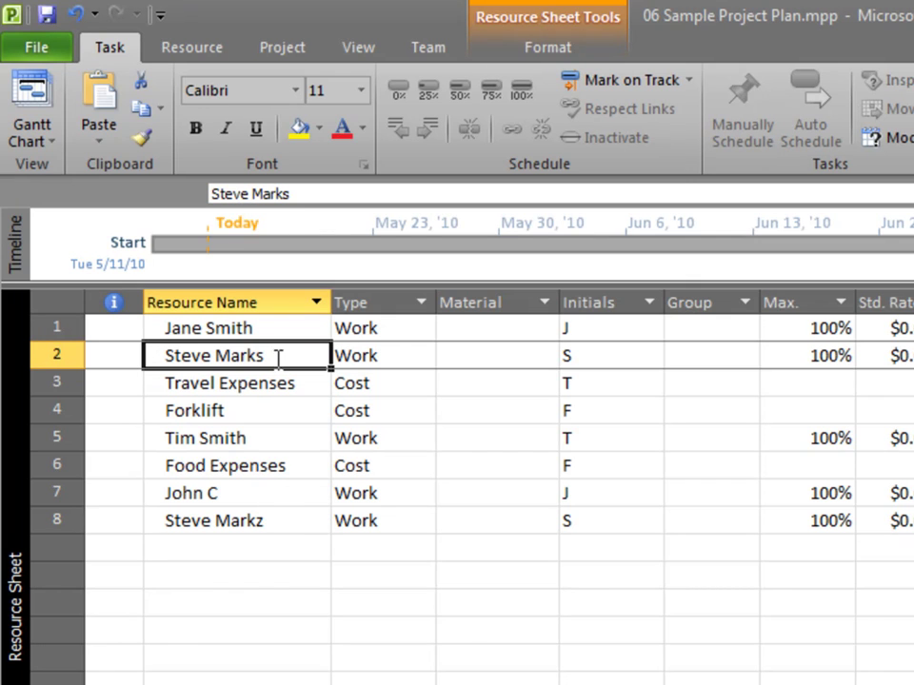
pyautogui.click(295, 526)
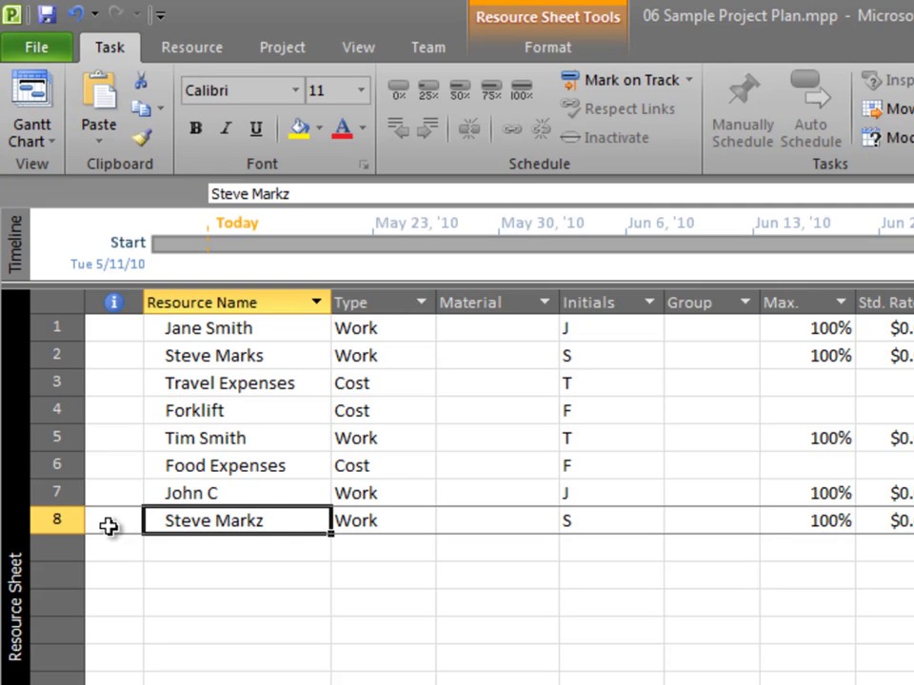
pyautogui.click(61, 520)
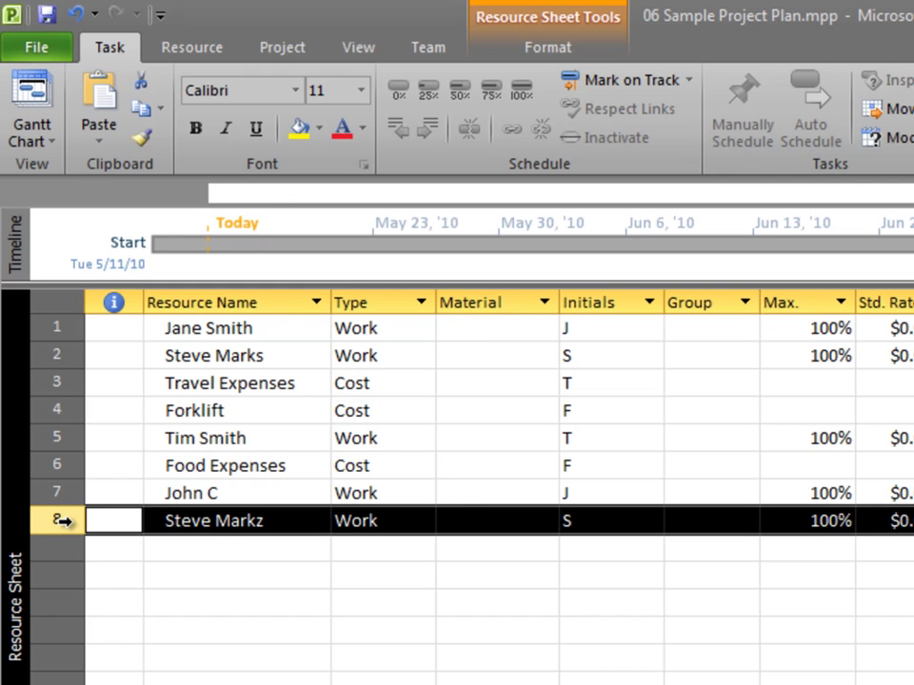
pyautogui.press('Delete')
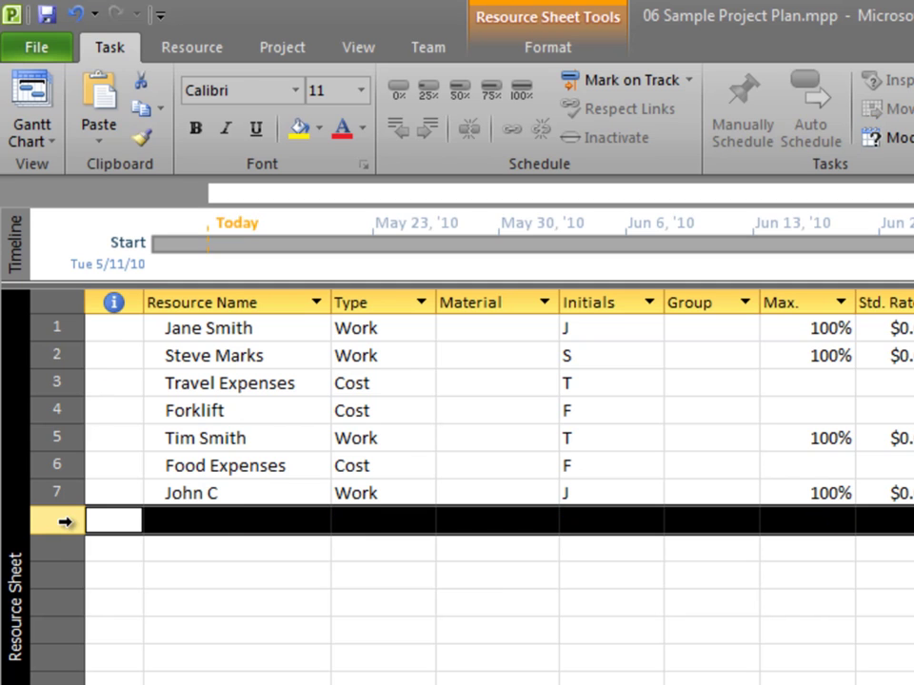
pyautogui.click(128, 329)
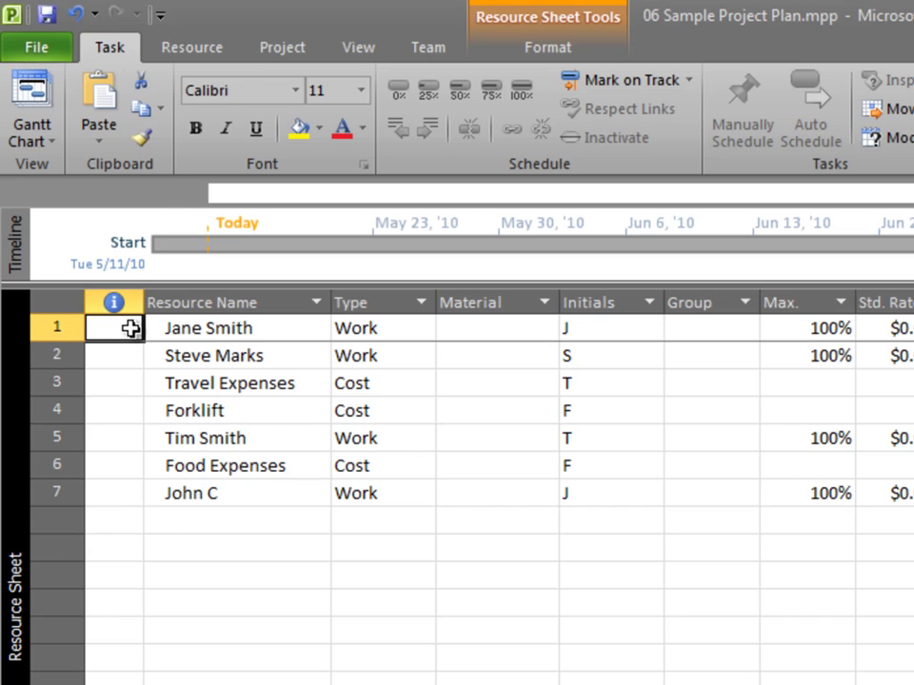
# Switch to the Gantt Chart view and add the people from resource rows 2 and 7 to the Purchase Hardware task
pyautogui.click(34, 95)
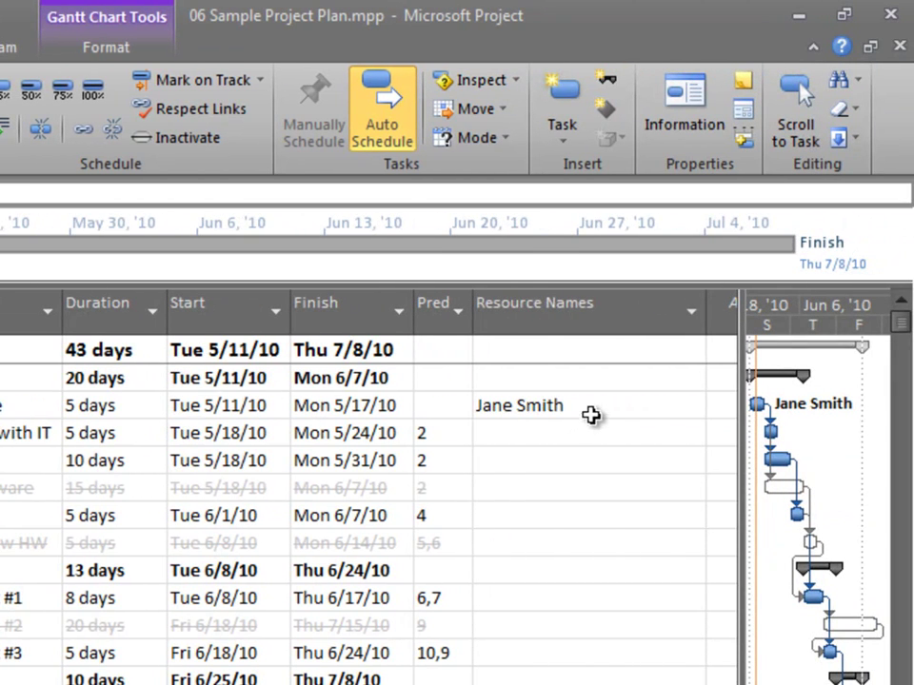
pyautogui.click(590, 415)
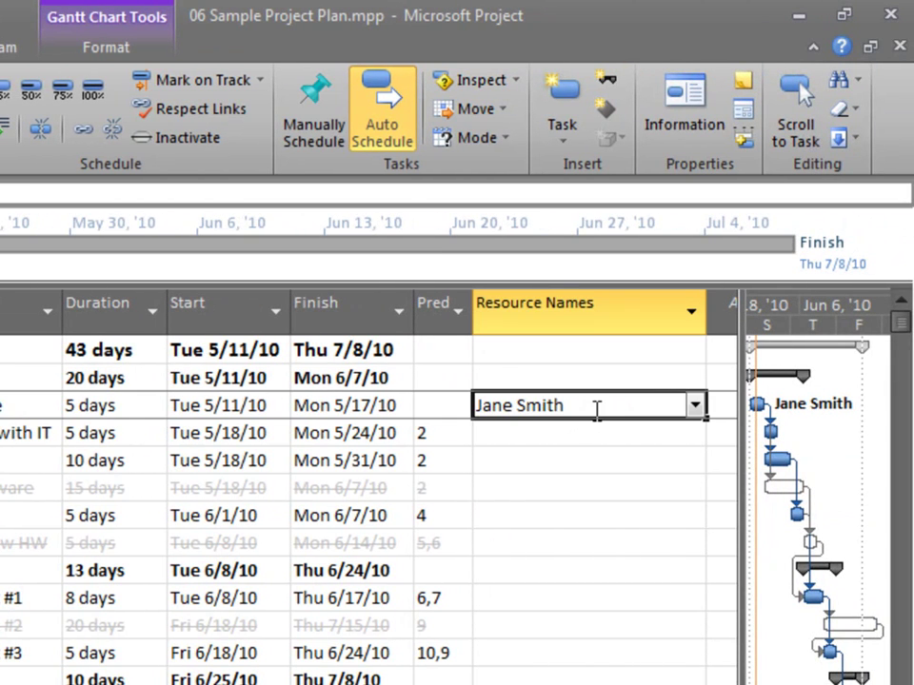
pyautogui.click(698, 405)
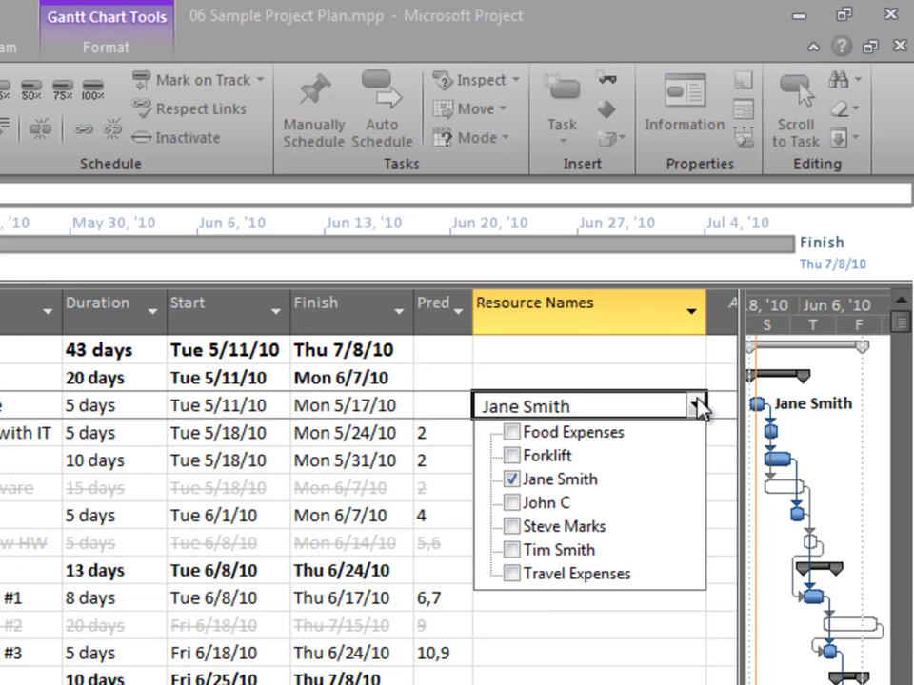
pyautogui.click(507, 527)
pyautogui.click(511, 503)
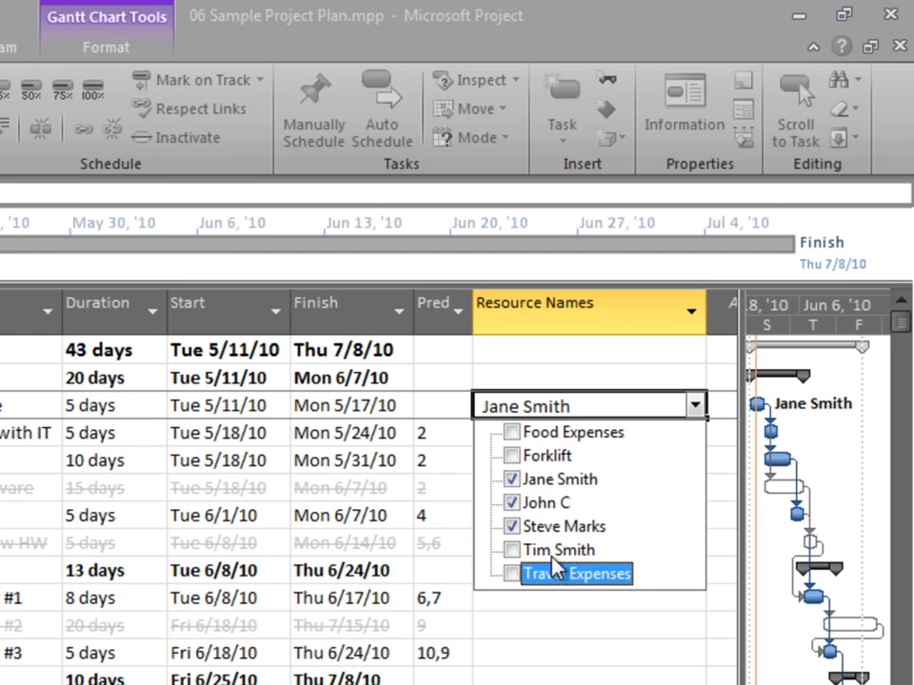
pyautogui.click(511, 659)
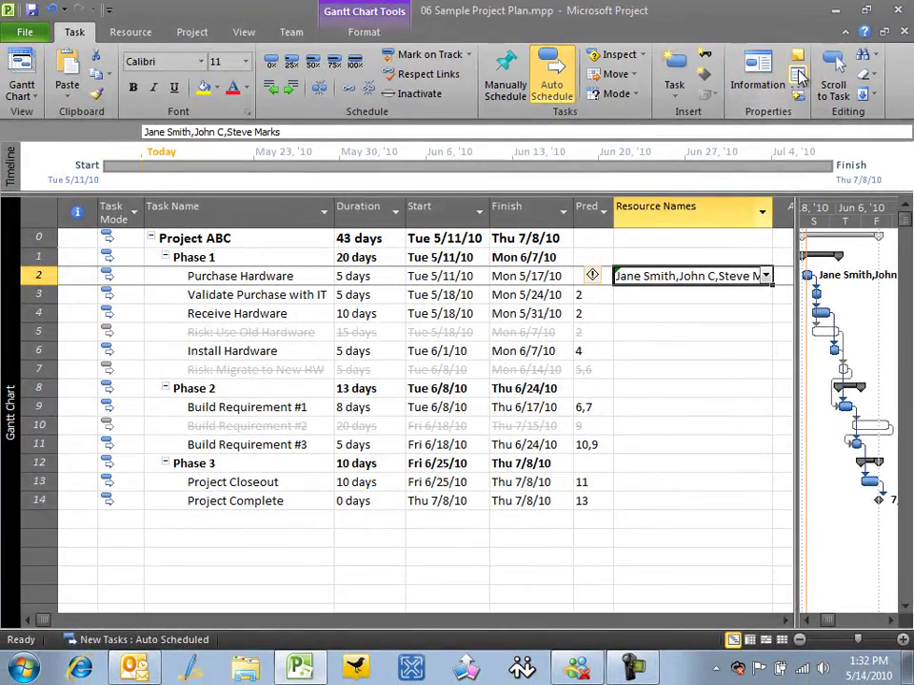
# Show the Task Details Form and use it to assign the people from resource rows 1 and 7 to Validate Purchase with IT
pyautogui.click(799, 76)
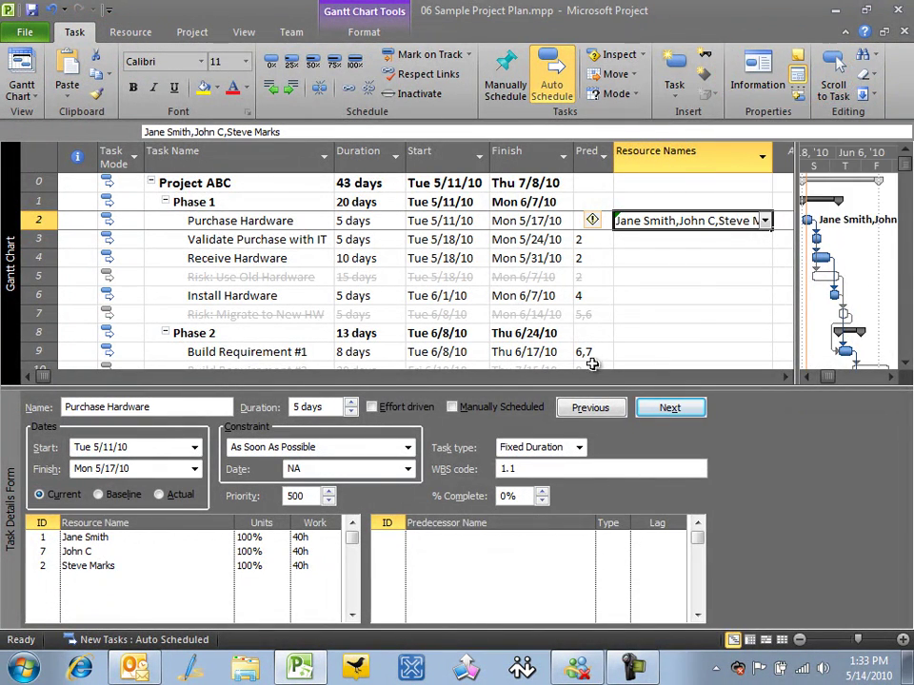
pyautogui.click(638, 240)
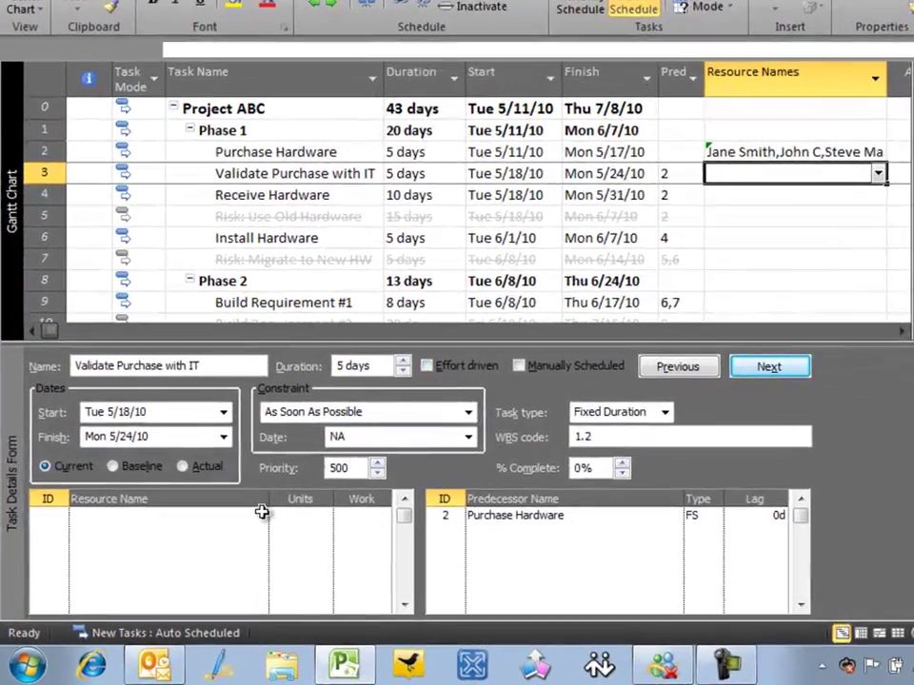
pyautogui.click(262, 512)
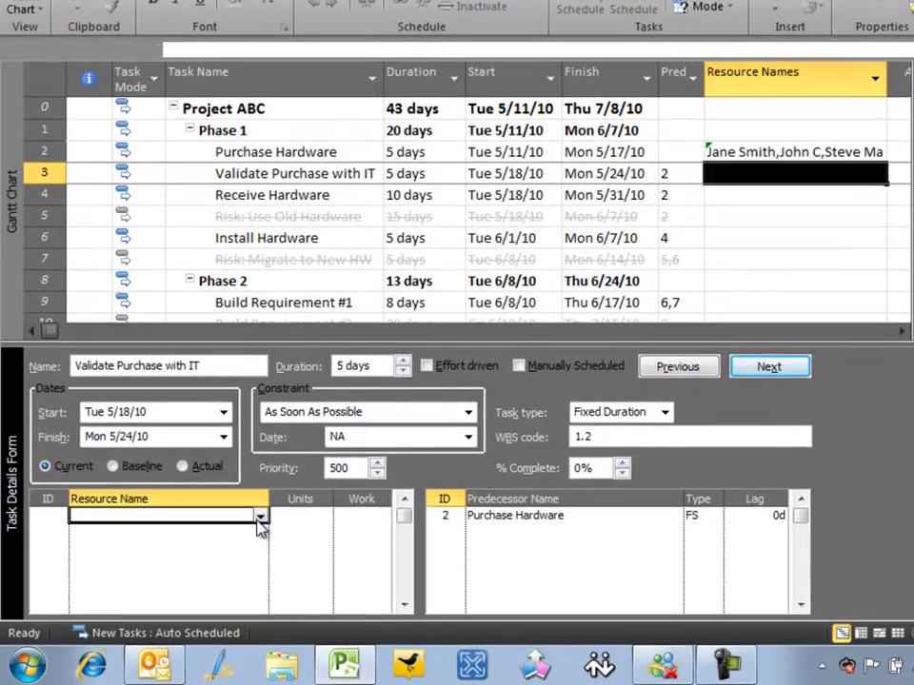
pyautogui.click(260, 515)
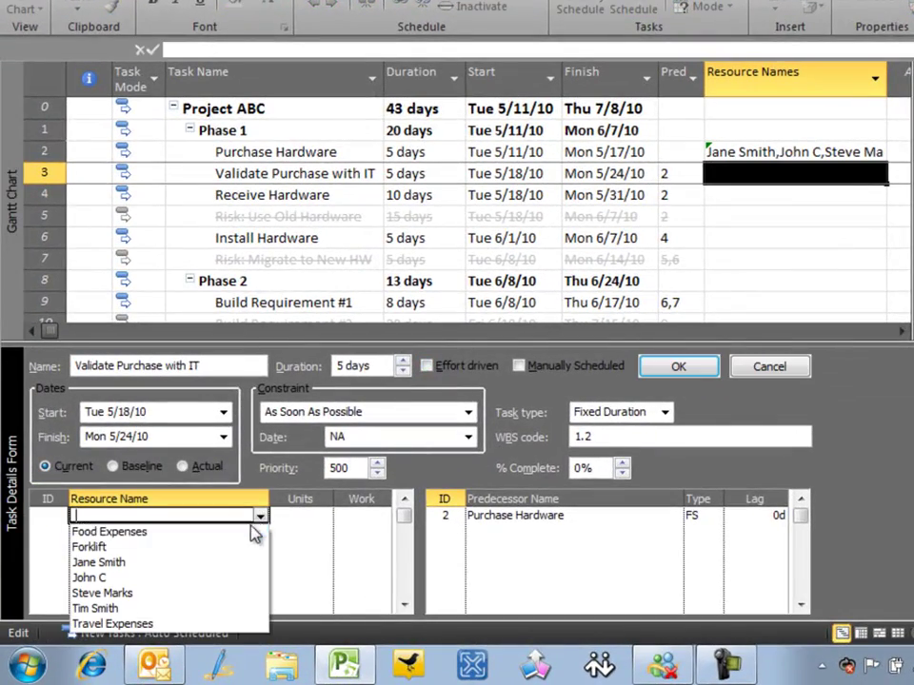
pyautogui.click(216, 569)
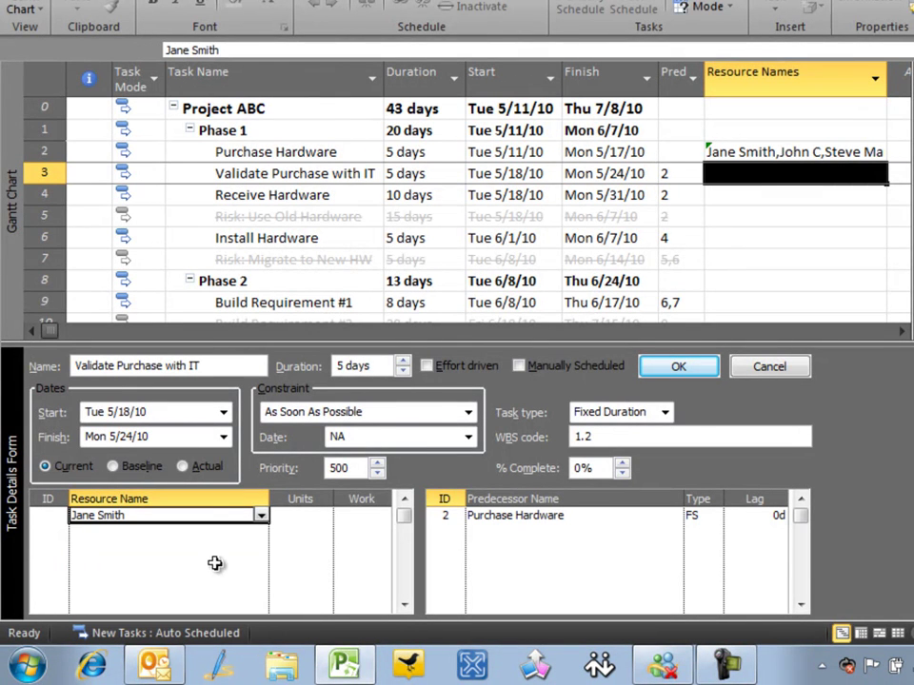
pyautogui.click(260, 531)
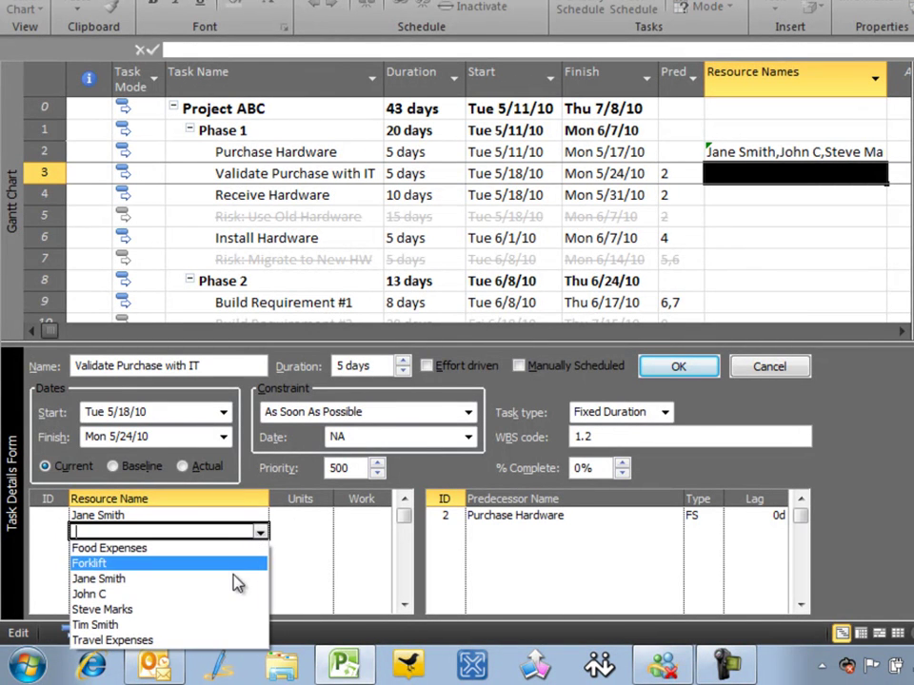
pyautogui.click(230, 594)
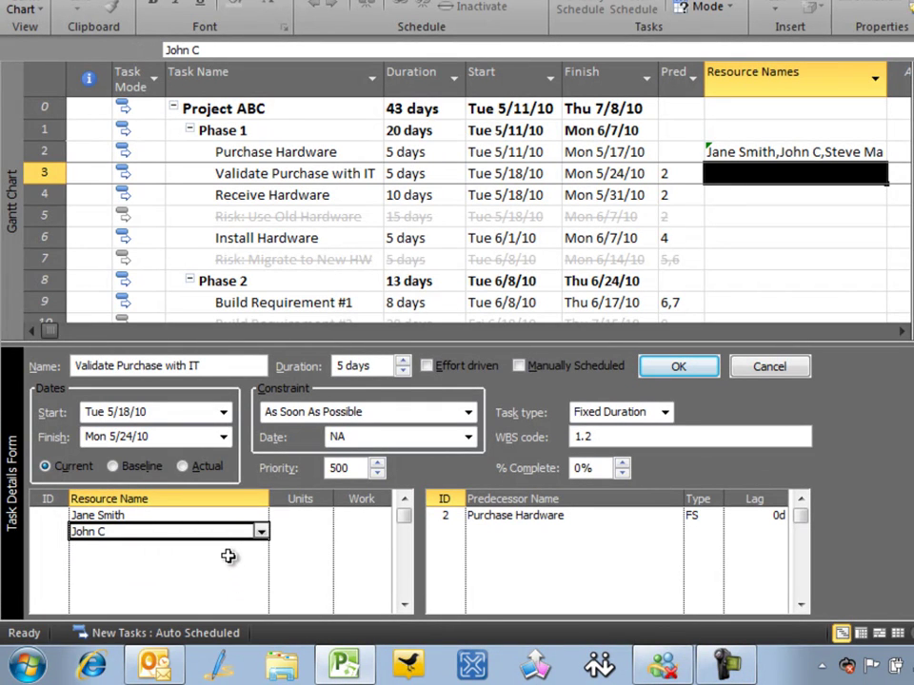
pyautogui.click(368, 531)
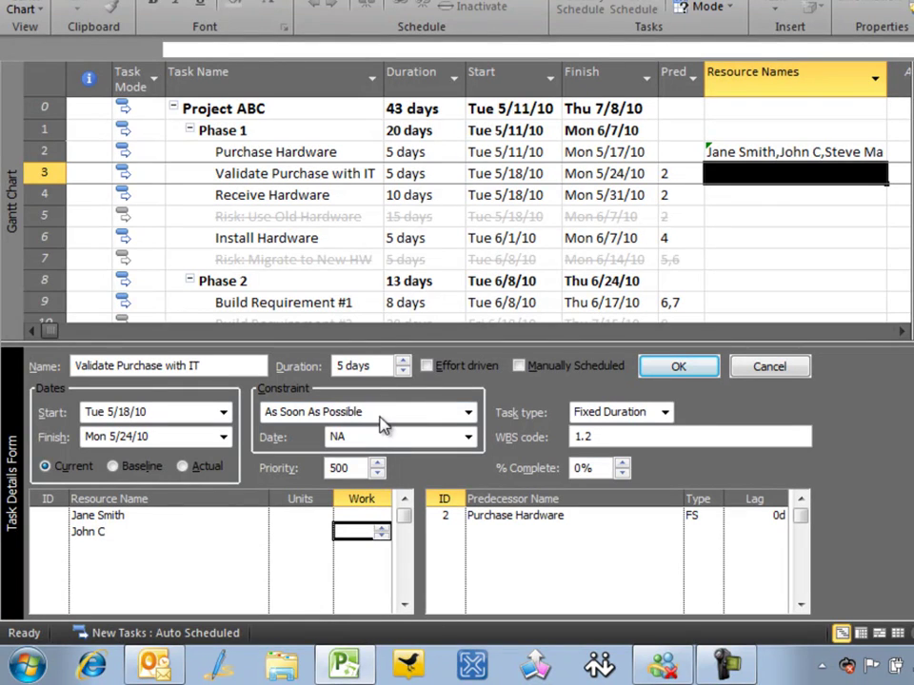
pyautogui.click(687, 373)
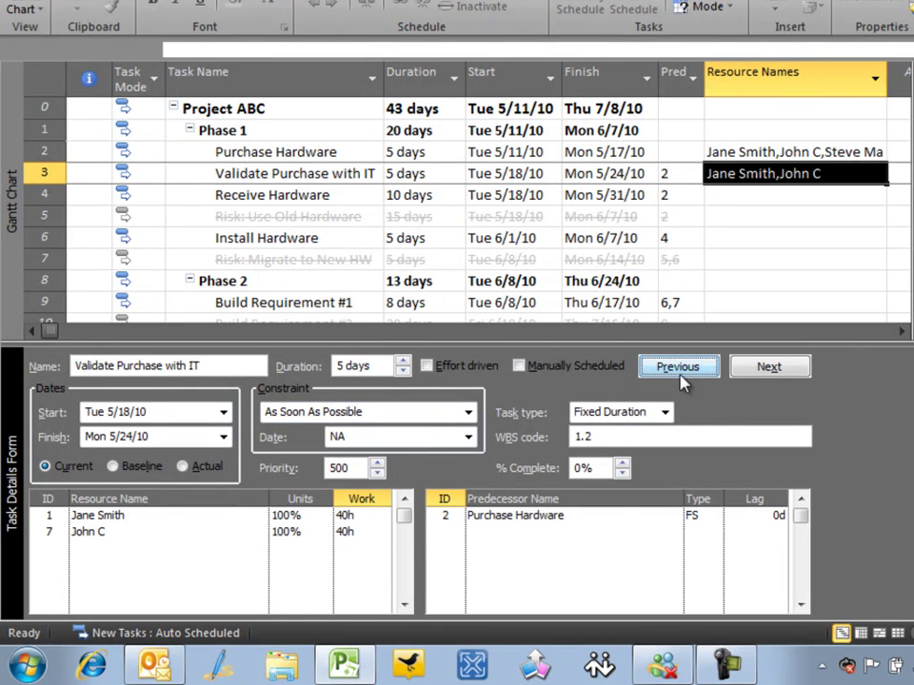
# Set the work of resource 7 on Validate Purchase with IT to 20 hours
pyautogui.click(359, 531)
pyautogui.write('20')
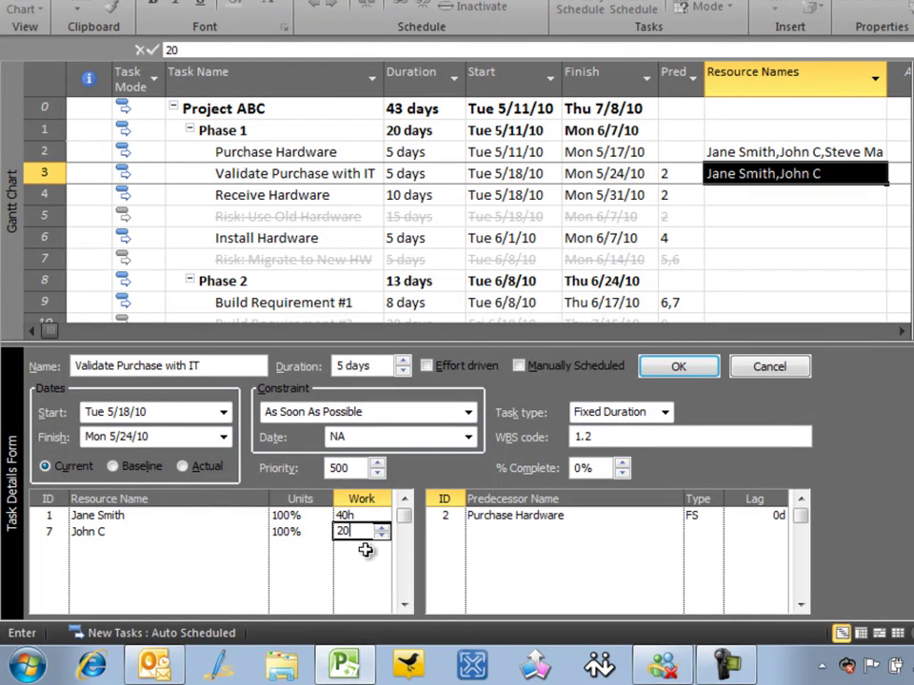
pyautogui.press('Return')
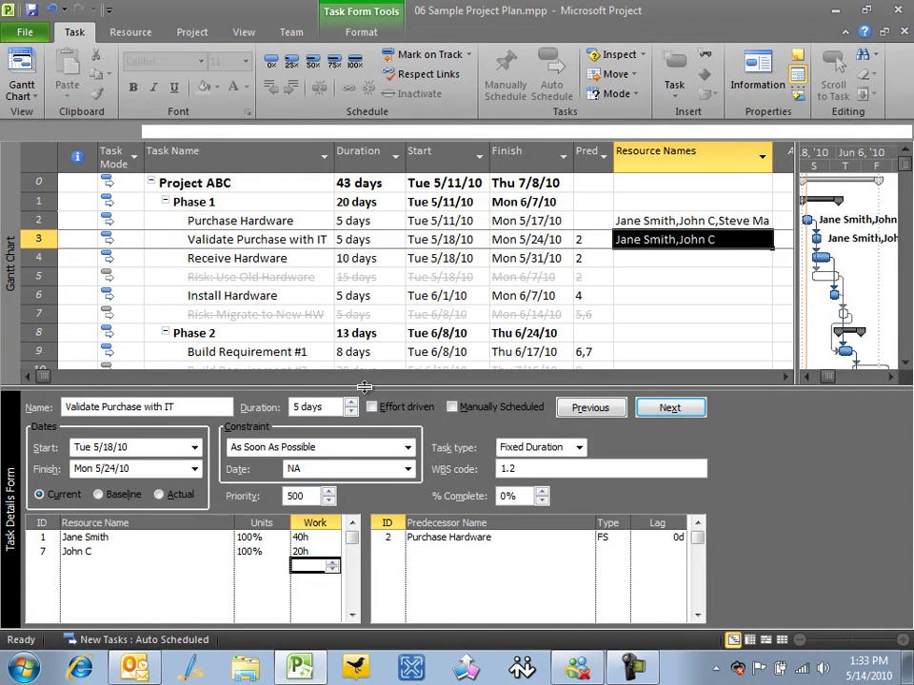
# Toggle the Task Details Form split and leave it hidden
pyautogui.doubleClick(364, 387)
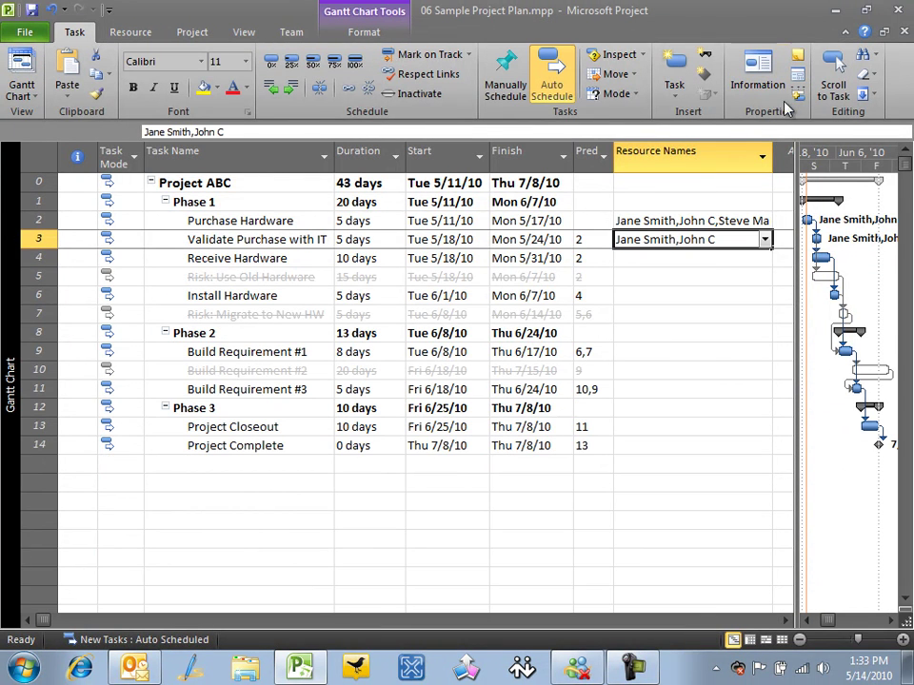
pyautogui.click(800, 75)
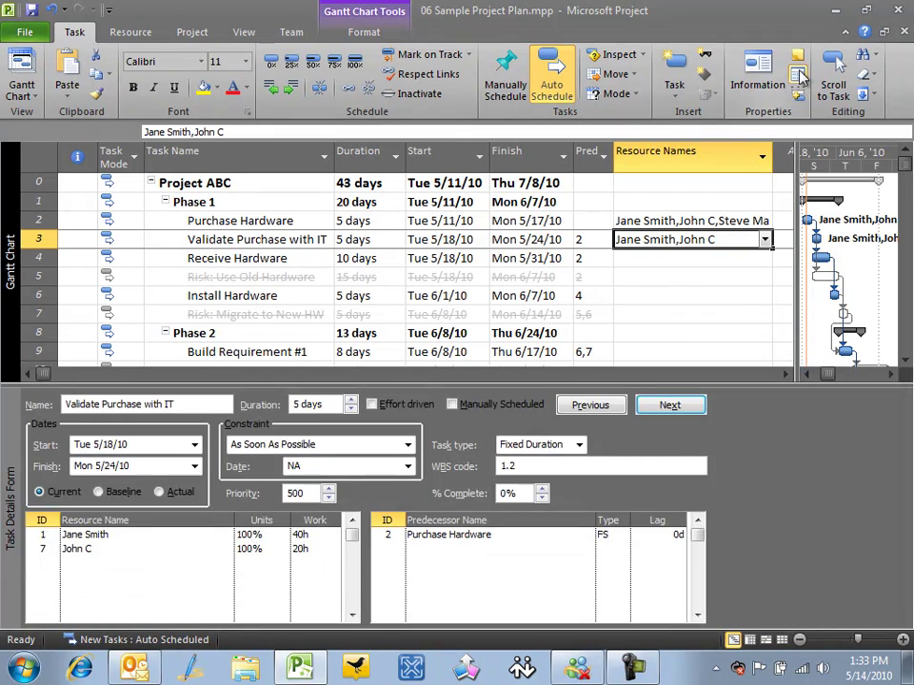
pyautogui.click(799, 75)
pyautogui.click(800, 75)
pyautogui.click(800, 75)
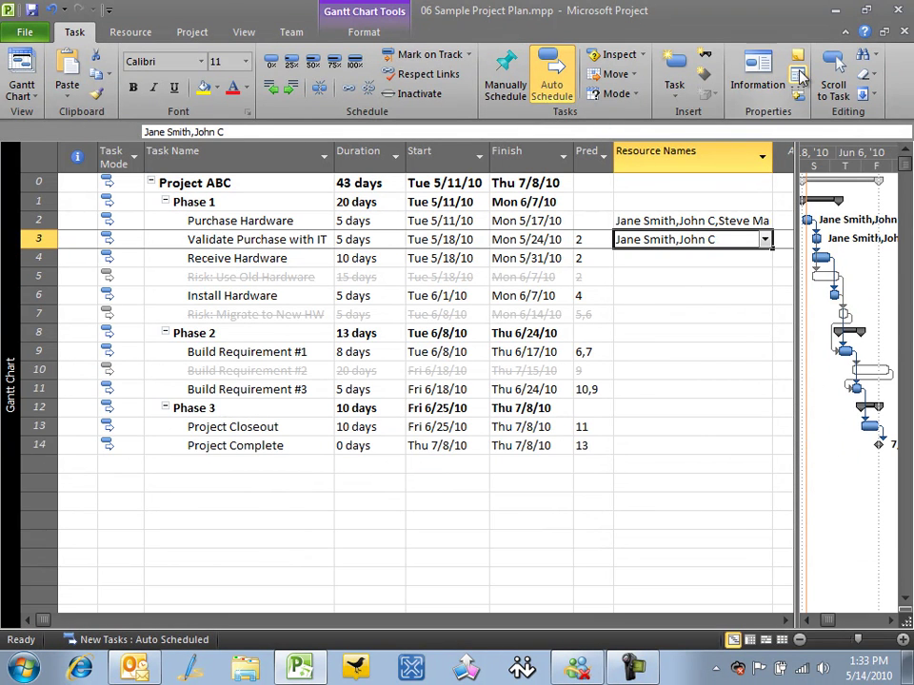
# Assign the person from resource row 1 to the Receive Hardware task
pyautogui.click(709, 261)
pyautogui.write('Jane Smith')
pyautogui.press('Return')
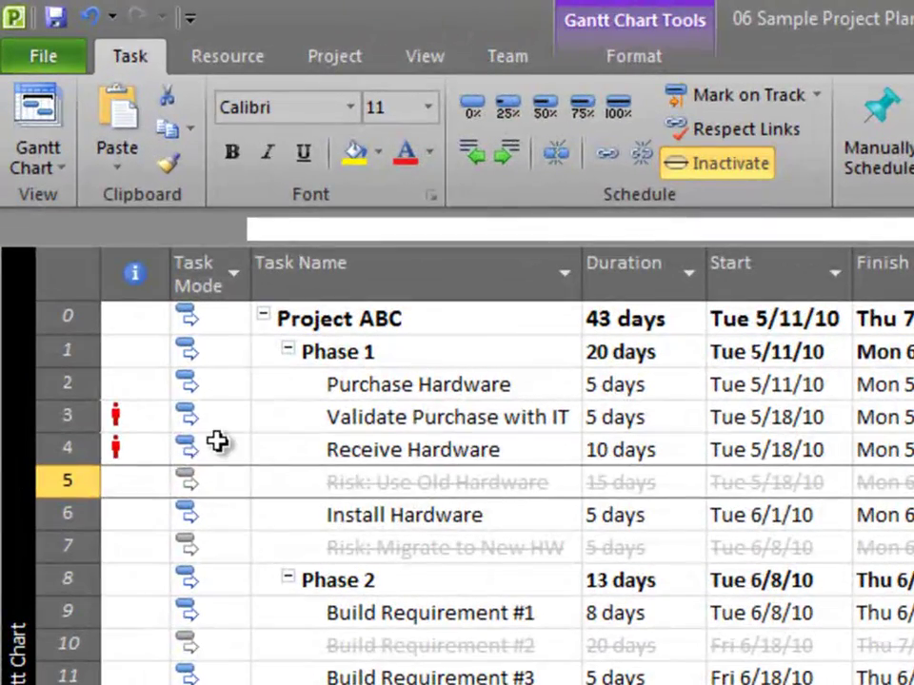
# Reschedule the overallocated Receive Hardware task to its available date and undo the change
pyautogui.moveTo(135, 440)
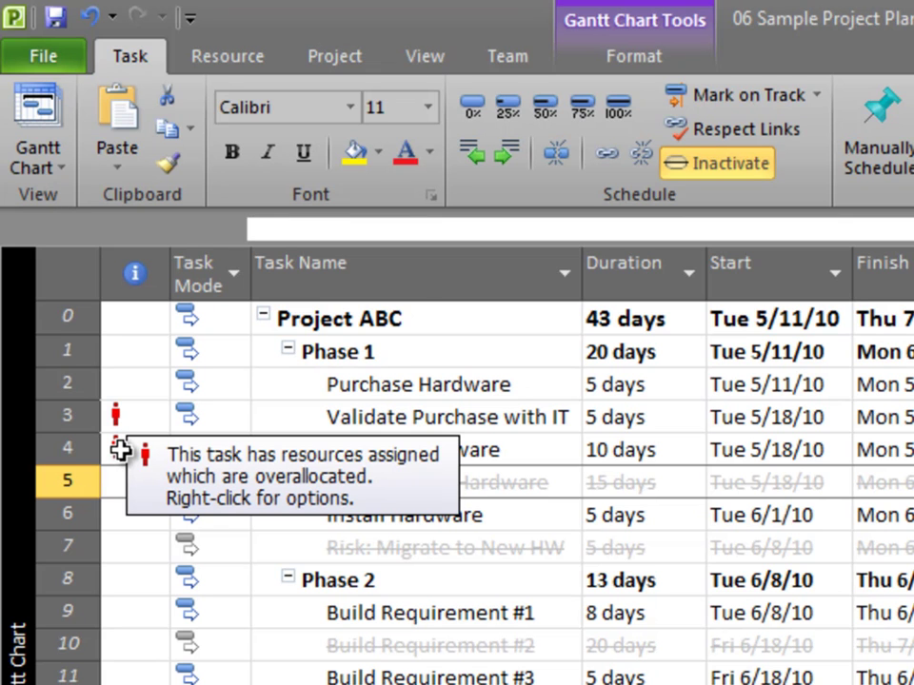
pyautogui.rightClick(120, 450)
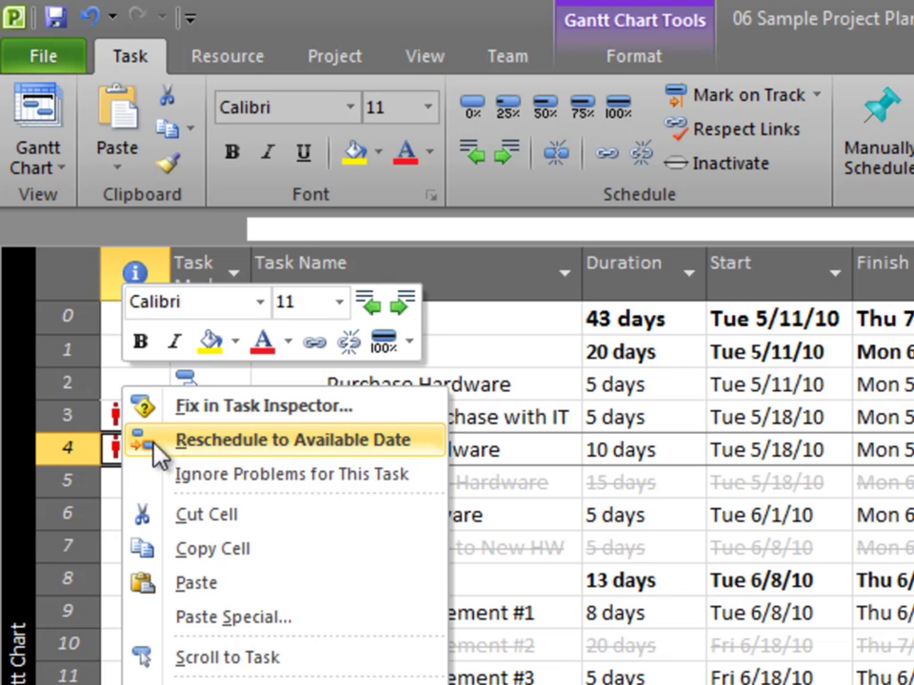
pyautogui.click(246, 457)
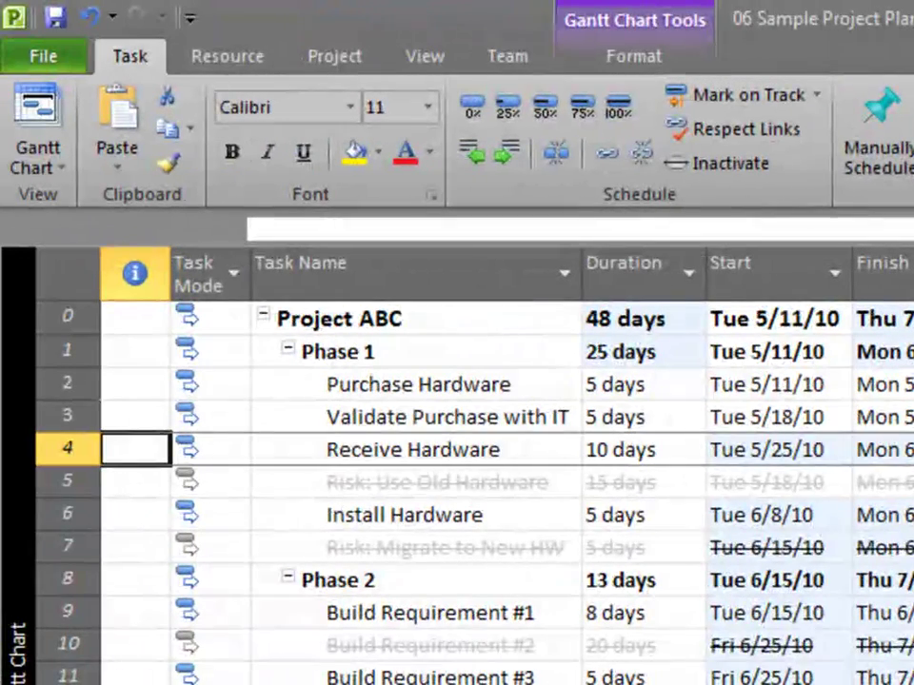
pyautogui.hotkey('ctrl', 'z')
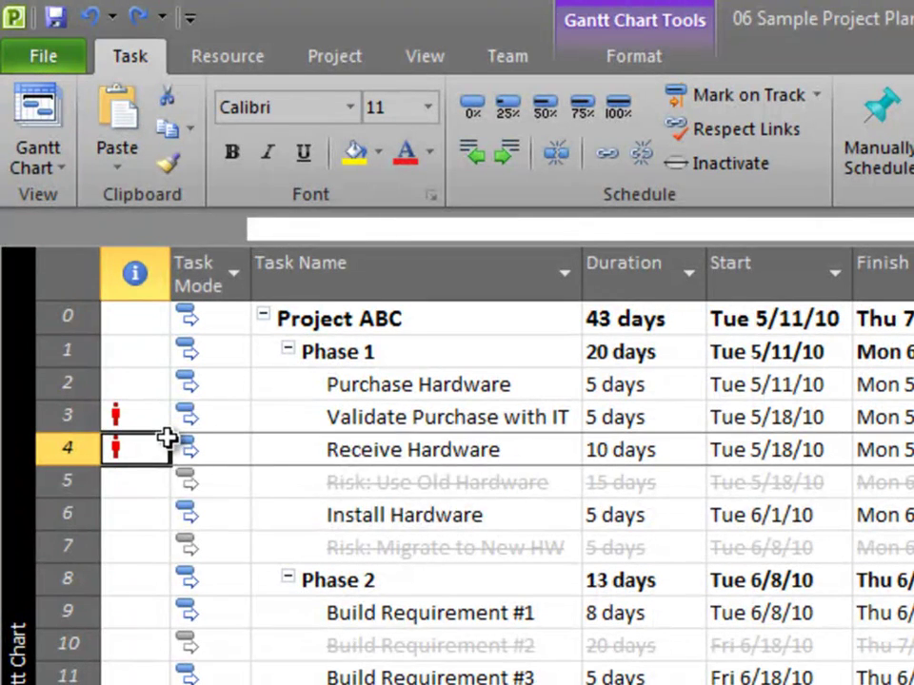
# Switch to the Team Planner view and show the assignments from mid-May into June
pyautogui.moveTo(155, 443)
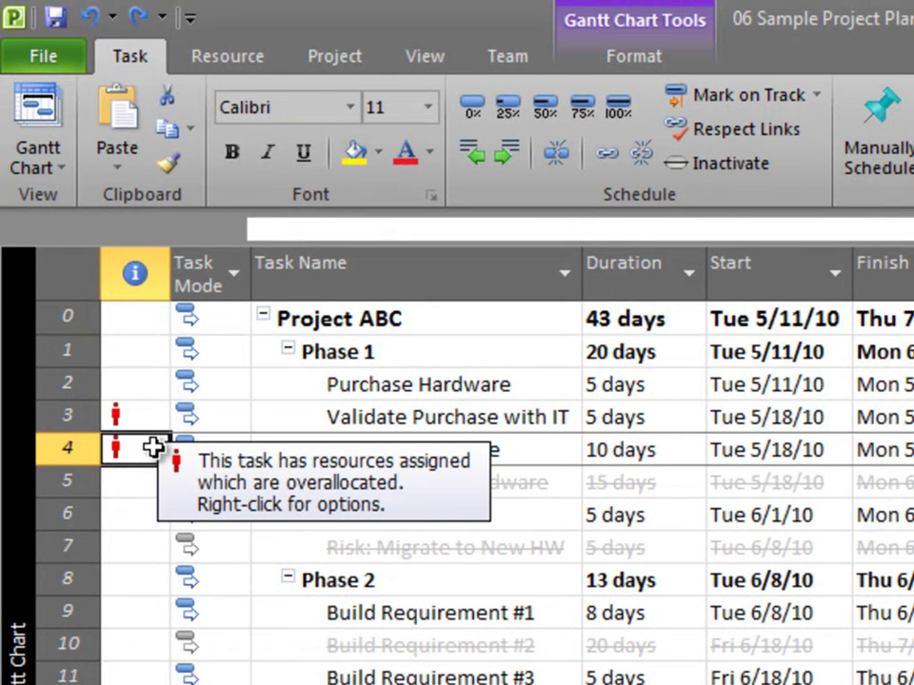
pyautogui.click(252, 61)
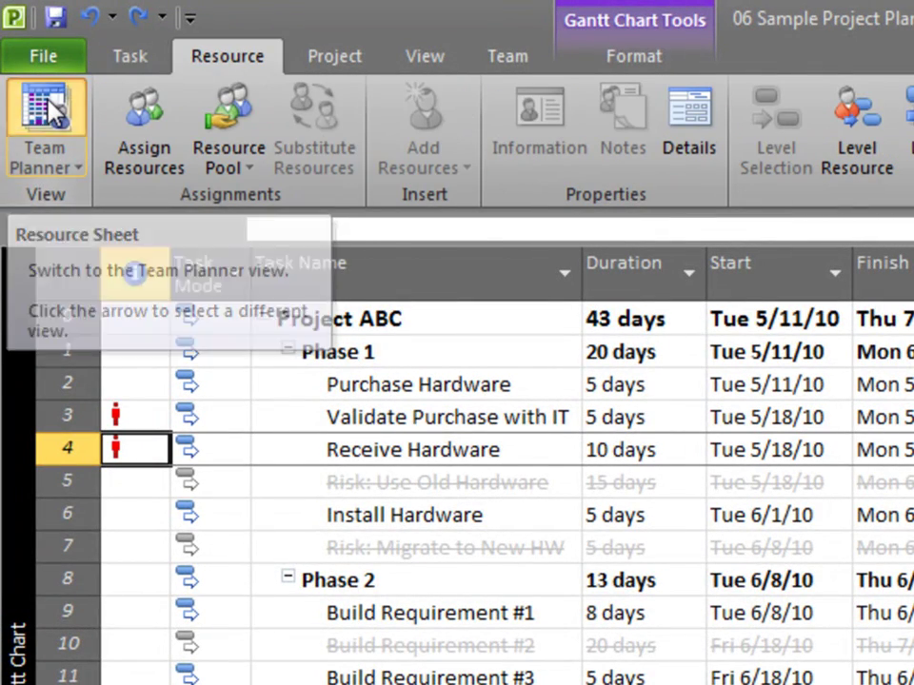
pyautogui.click(50, 103)
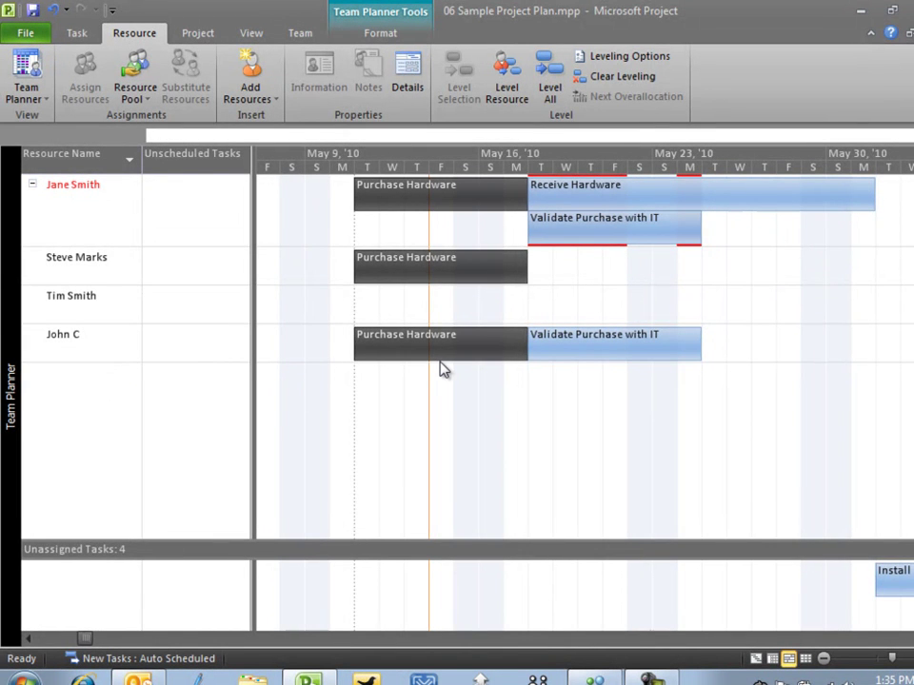
pyautogui.hscroll(1, 585, 352)
pyautogui.hscroll(9, 585, 352)
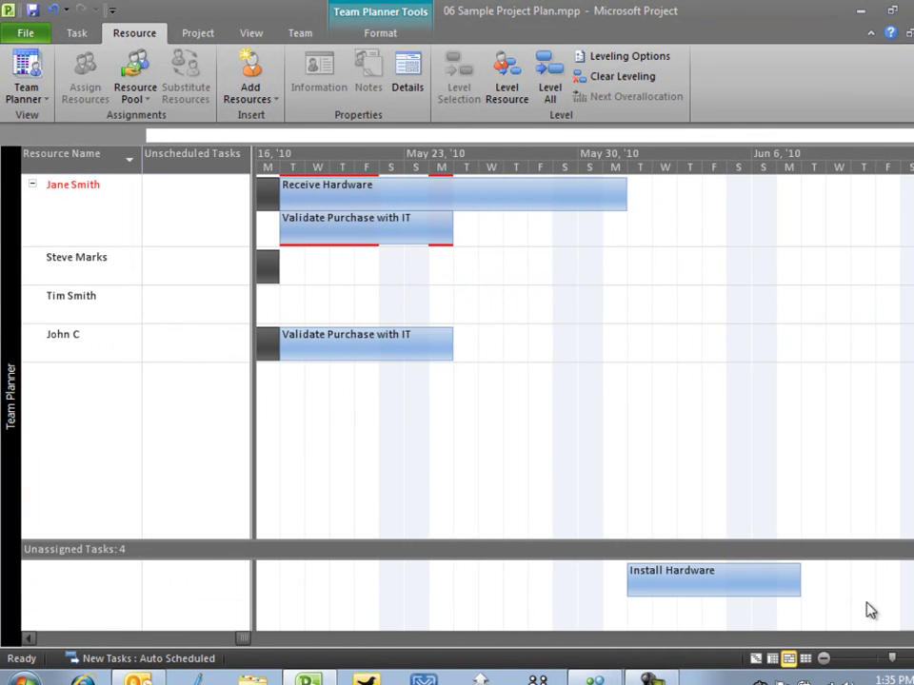
# Move the overallocated person's Validate Purchase with IT assignment to start on Thursday, June 3, and accept the fixed-duration notice
pyautogui.moveTo(352, 234)
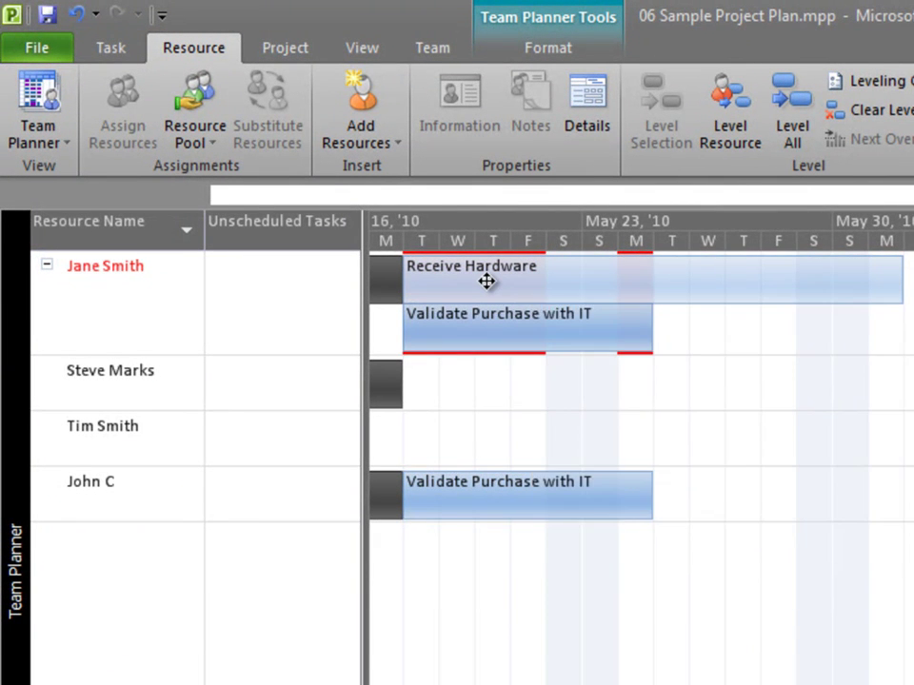
pyautogui.moveTo(481, 326)
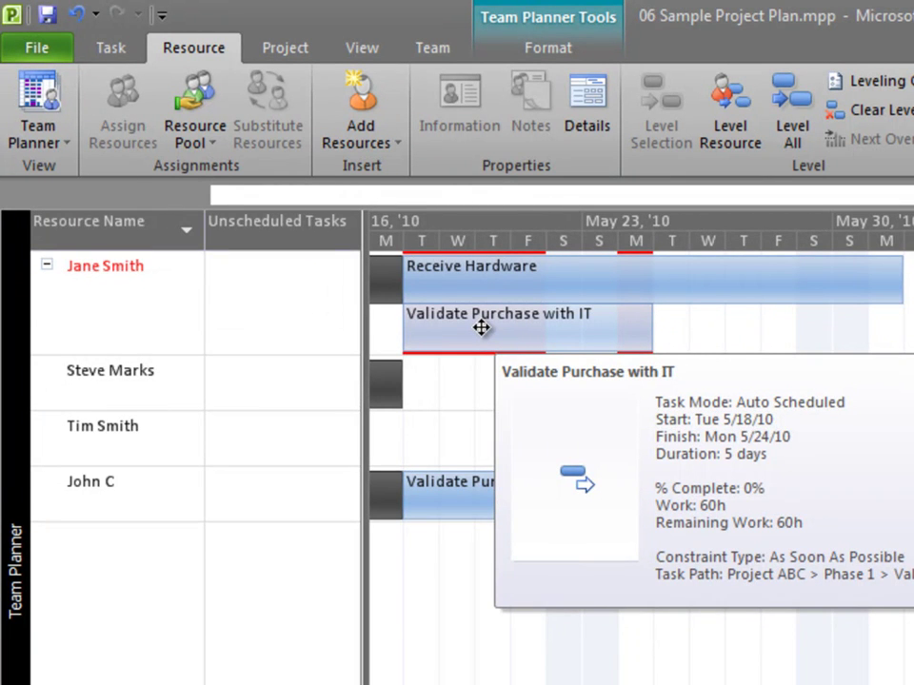
pyautogui.moveTo(482, 337); pyautogui.dragTo(913, 261)
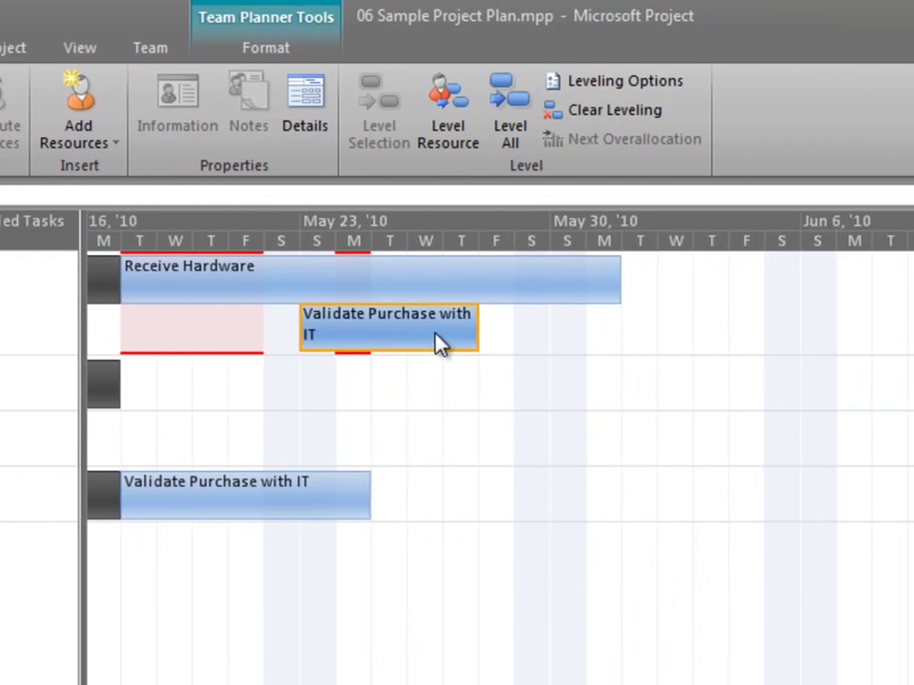
pyautogui.moveTo(669, 271); pyautogui.dragTo(693, 274)
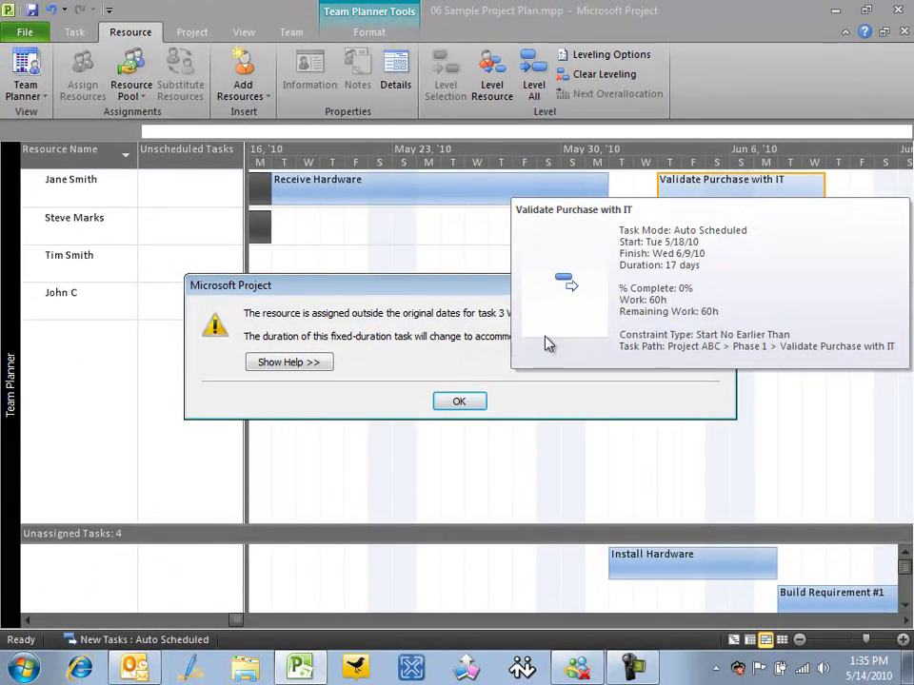
pyautogui.click(449, 400)
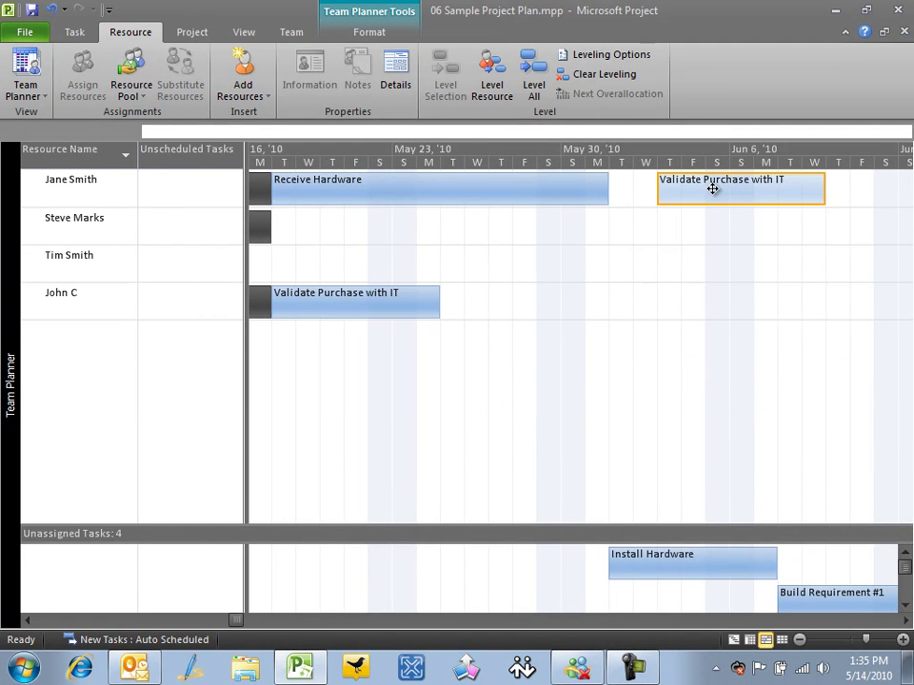
pyautogui.moveTo(712, 188)
pyautogui.moveTo(530, 199)
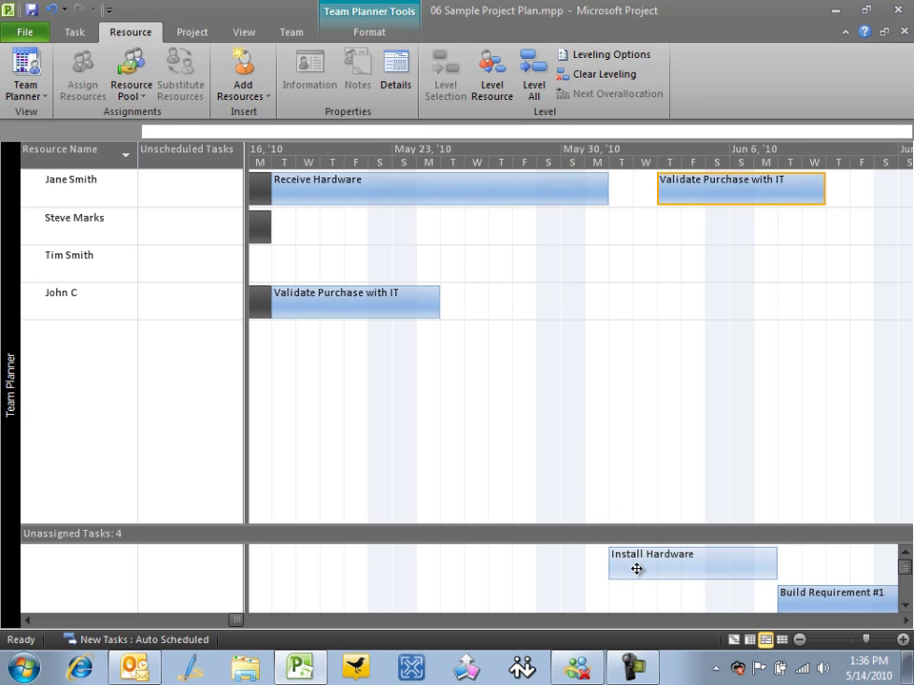
pyautogui.moveTo(636, 570)
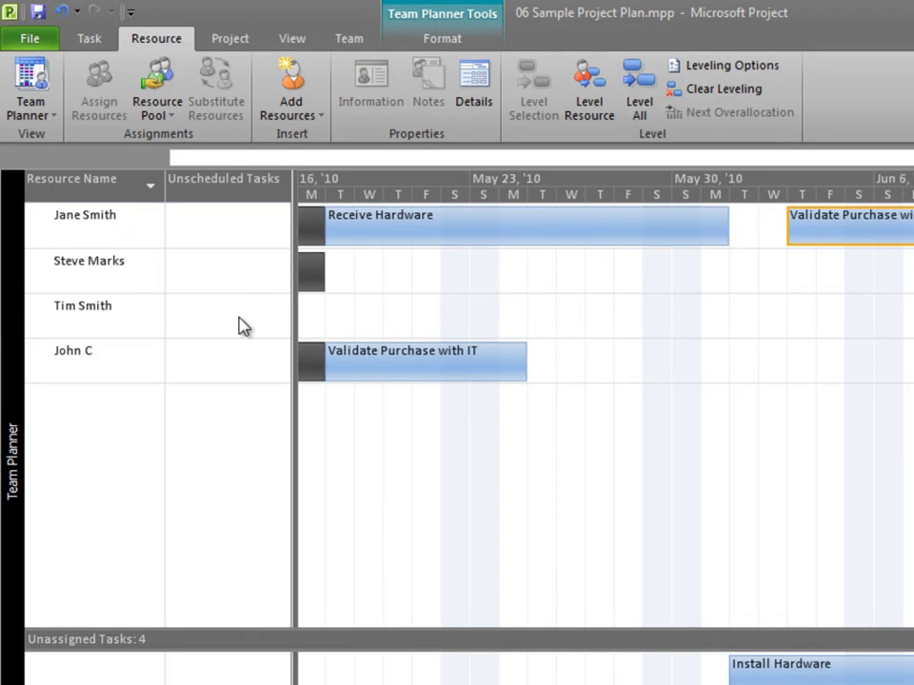
# Assign the unassigned Install Hardware task to the person in the third resource row, and return to the Gantt Chart view
pyautogui.moveTo(787, 672); pyautogui.dragTo(801, 297)
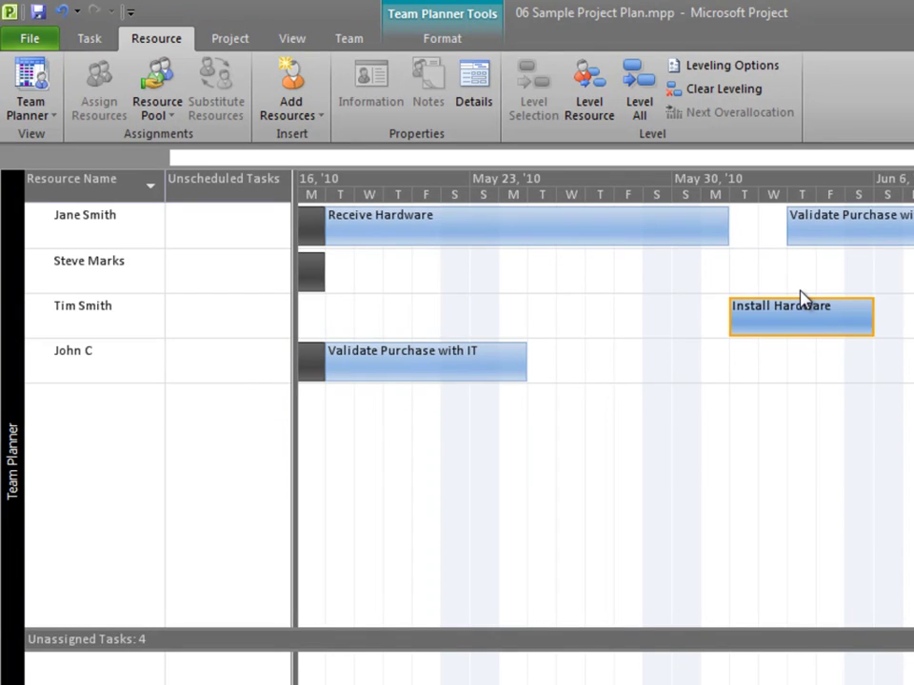
pyautogui.moveTo(802, 296); pyautogui.dragTo(801, 296)
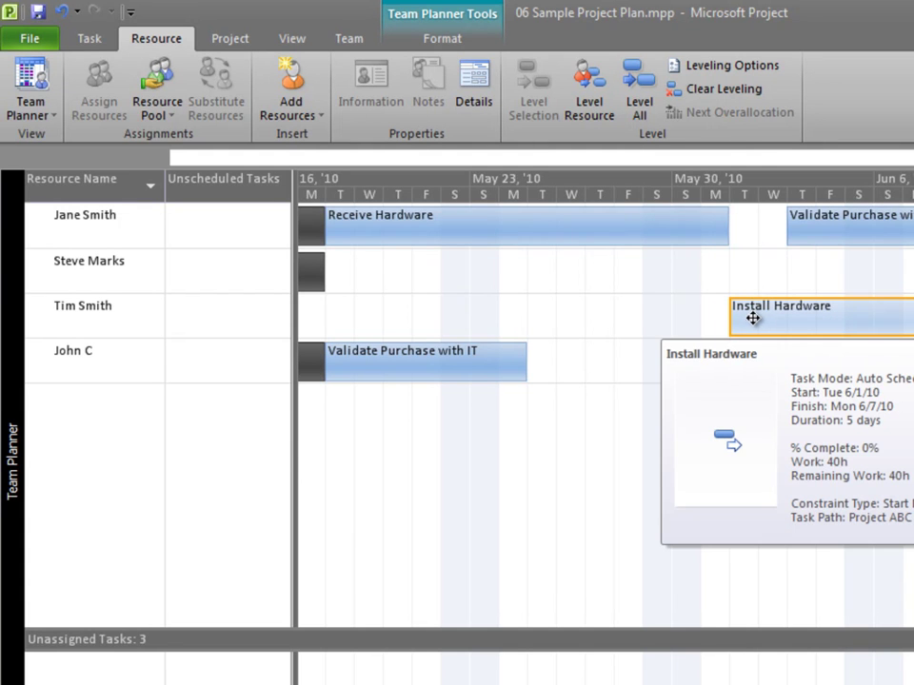
pyautogui.click(84, 40)
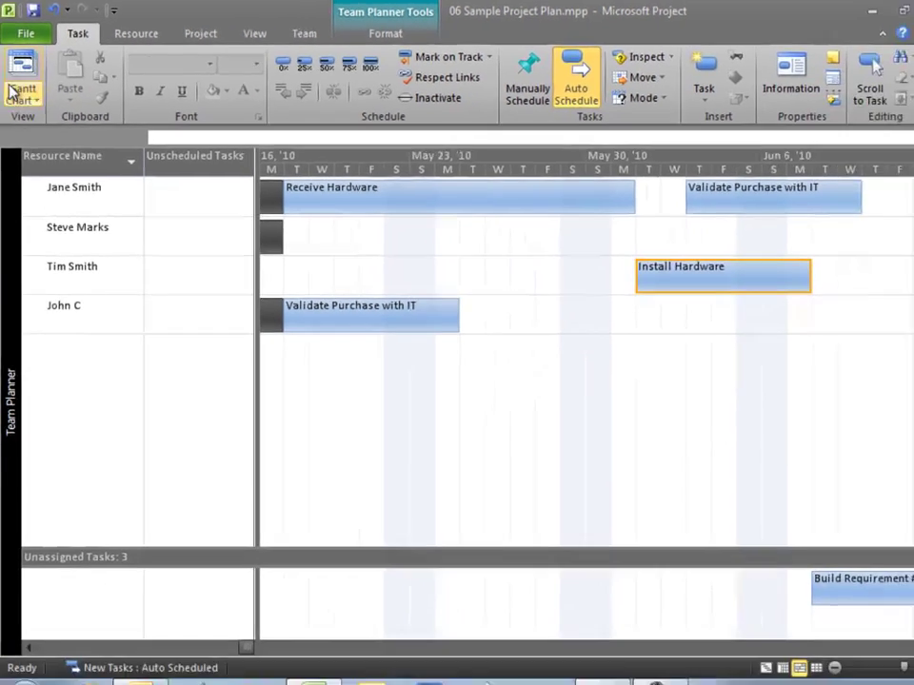
pyautogui.click(13, 90)
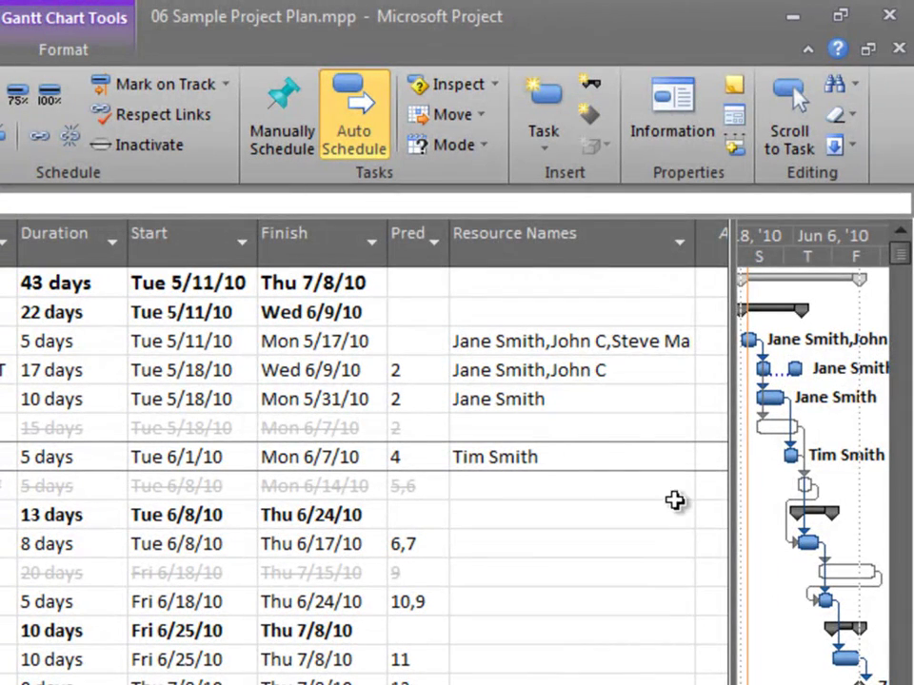
# Widen the chart area and enlarge the timescale to examine the split Validate Purchase with IT task and its neighbours
pyautogui.moveTo(726, 507); pyautogui.dragTo(571, 514)
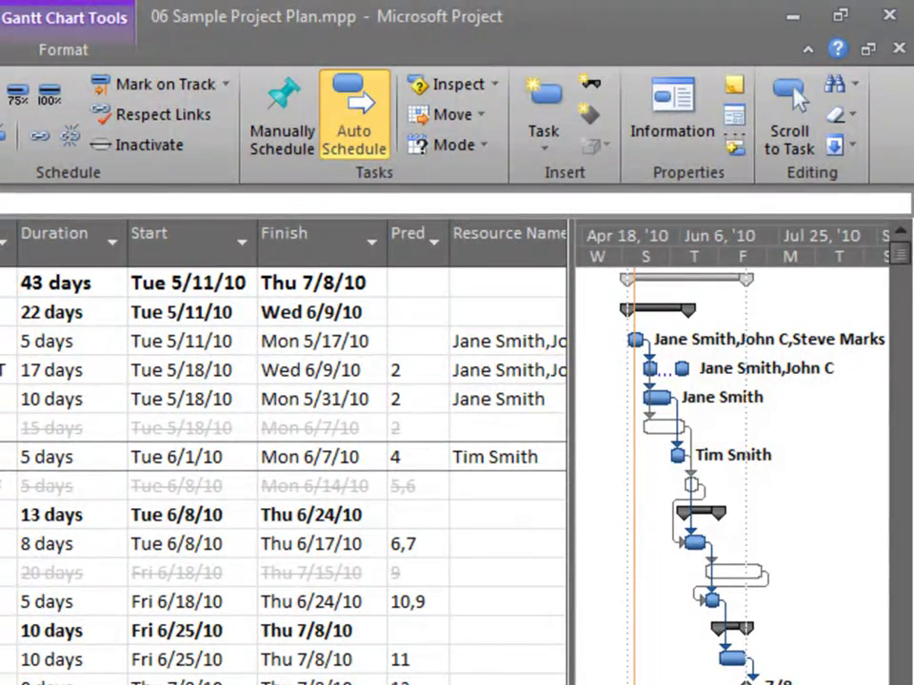
pyautogui.hotkey('ctrl', '/')
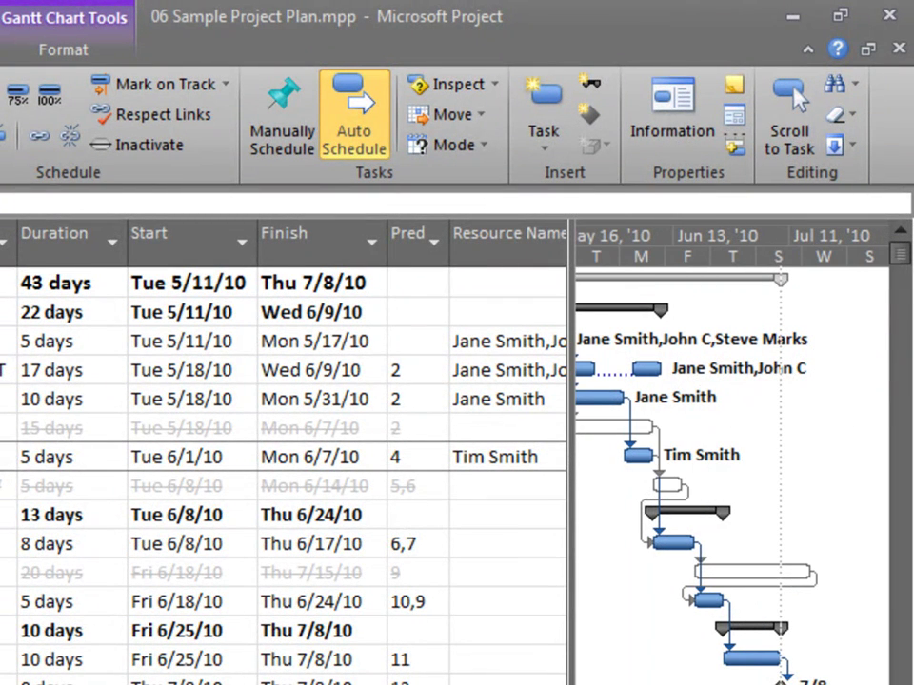
pyautogui.hscroll(-1, 731, 466)
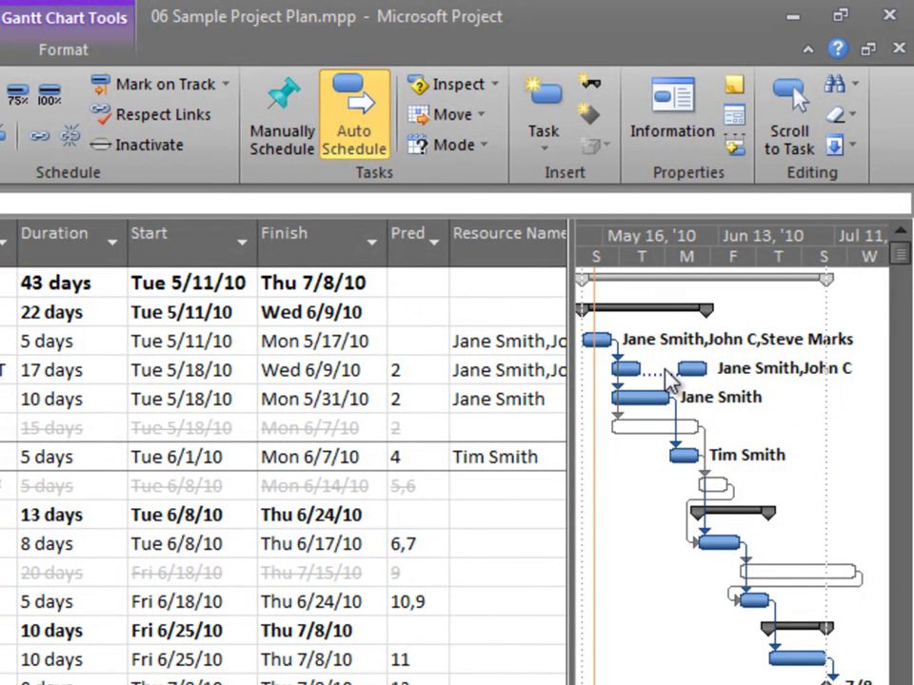
pyautogui.moveTo(670, 381)
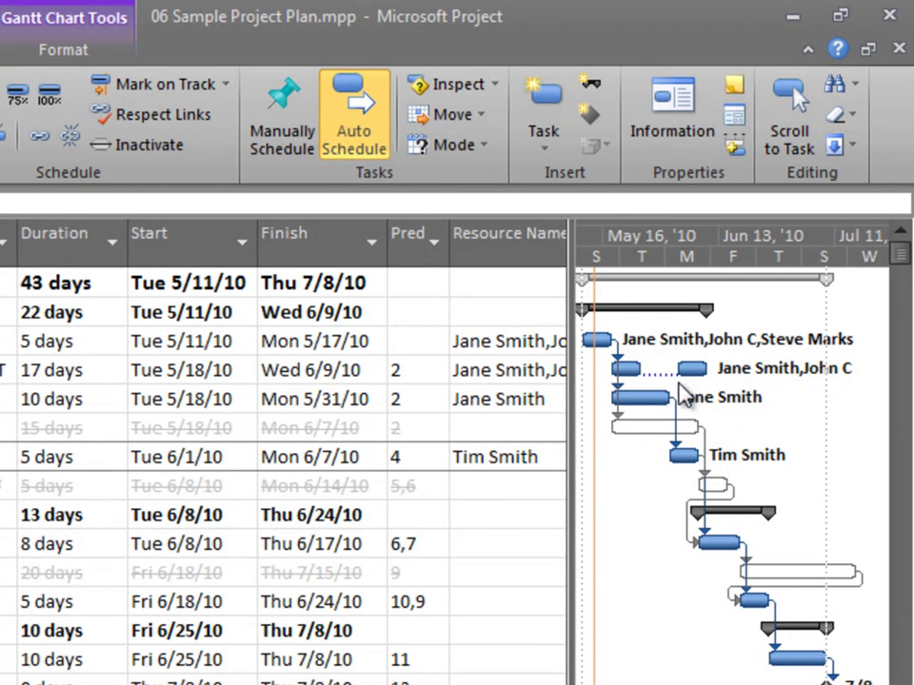
pyautogui.scroll(-2, 639, 376)
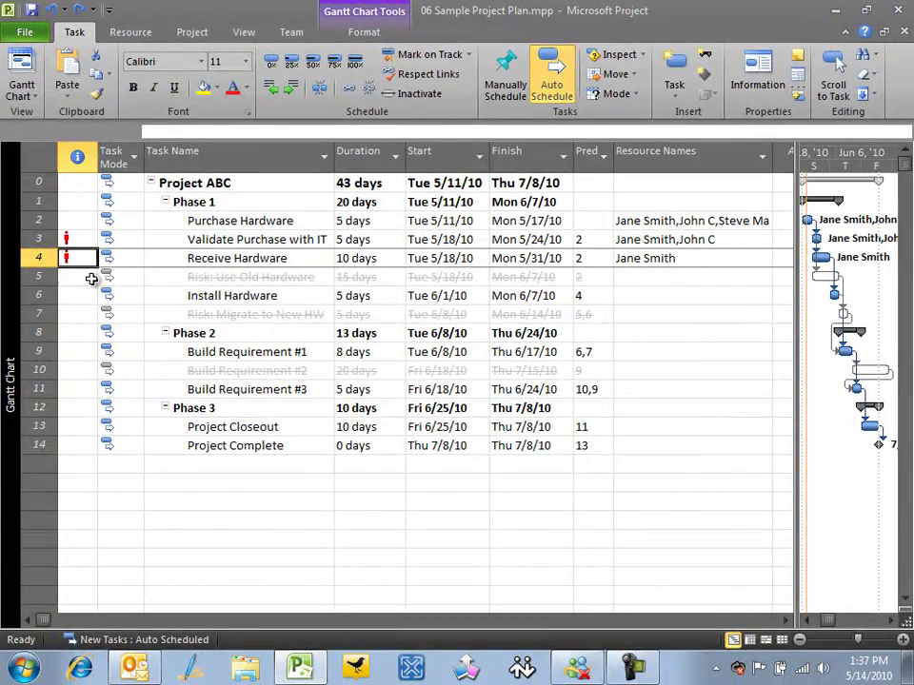
# Open the overallocated Receive Hardware task in the Task Inspector
pyautogui.moveTo(73, 257)
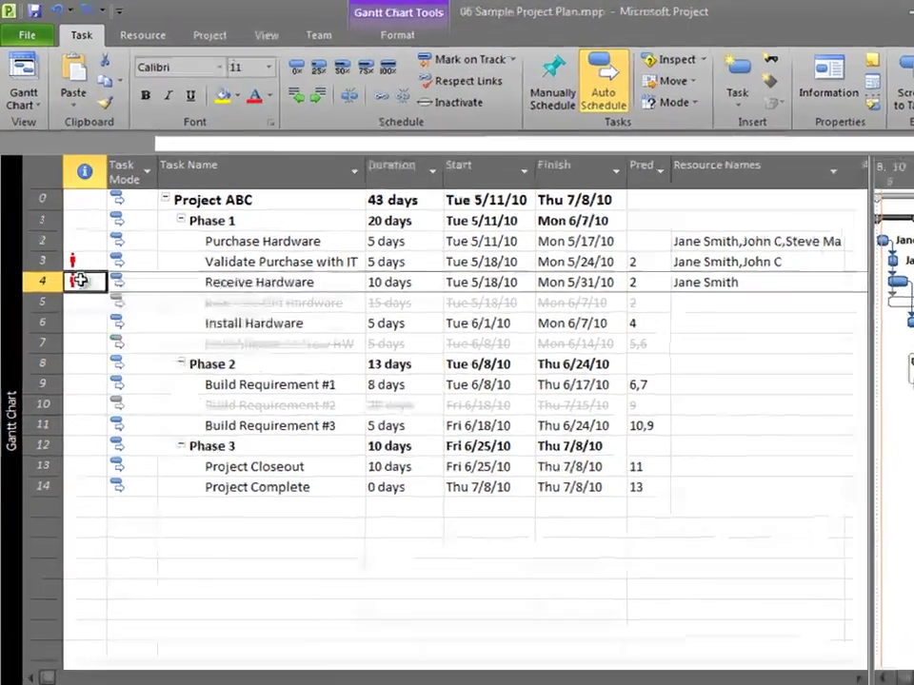
pyautogui.rightClick(73, 257)
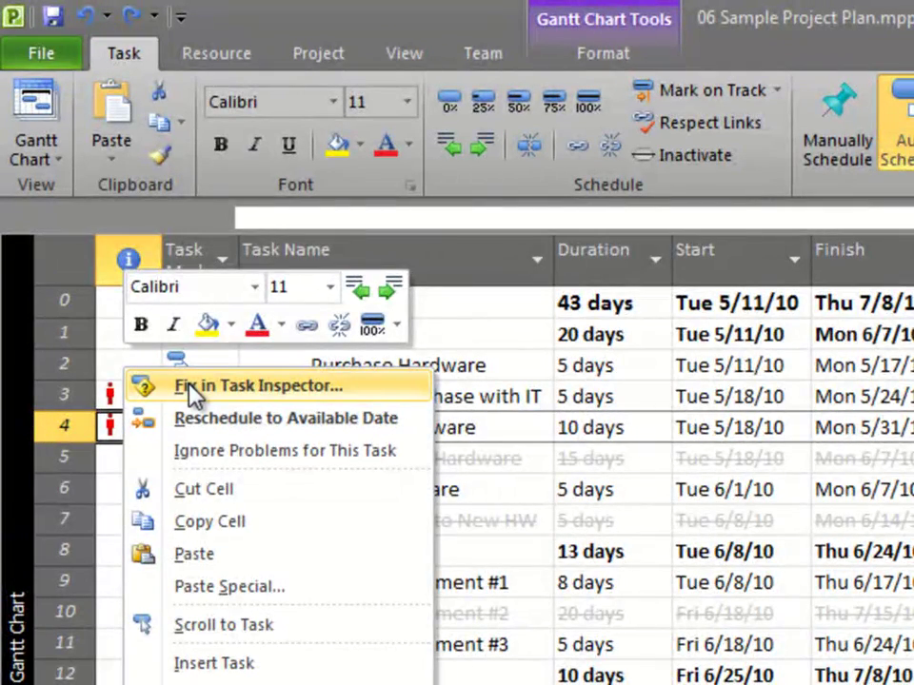
pyautogui.click(193, 392)
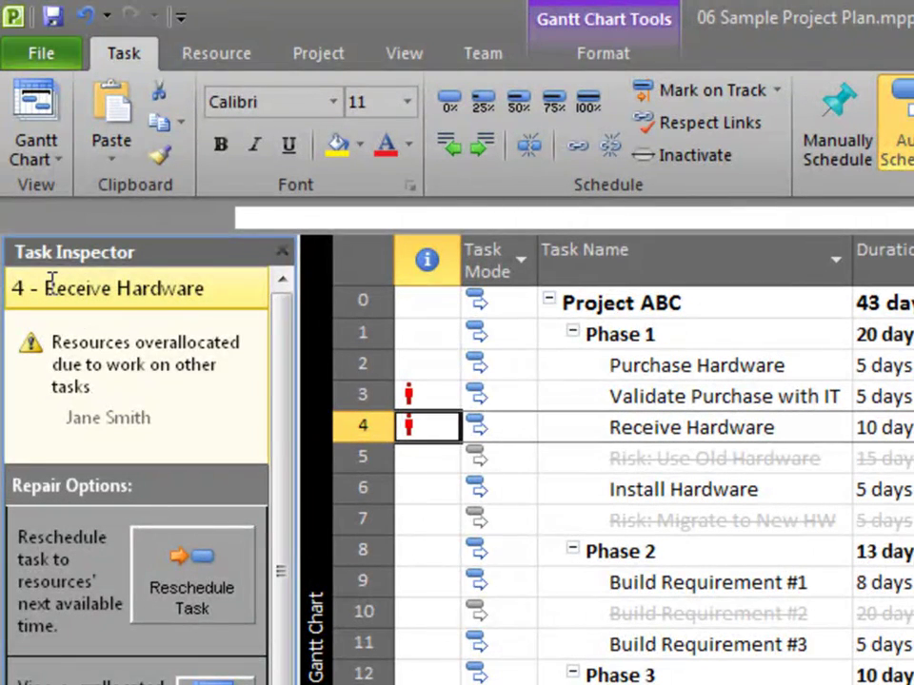
# Review the Task Inspector's overallocation reason, repair options and factors affecting the Receive Hardware task
pyautogui.moveTo(19, 289); pyautogui.dragTo(204, 289)
pyautogui.click(179, 288)
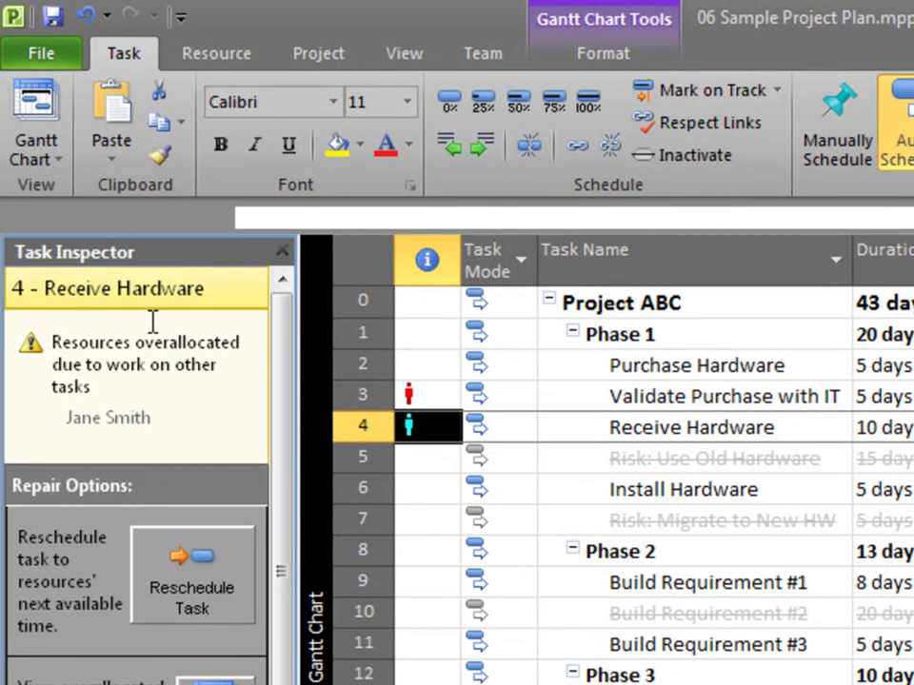
pyautogui.moveTo(54, 343); pyautogui.dragTo(149, 387)
pyautogui.click(143, 384)
pyautogui.moveTo(73, 419); pyautogui.dragTo(168, 419)
pyautogui.click(173, 432)
pyautogui.rightClick(417, 435)
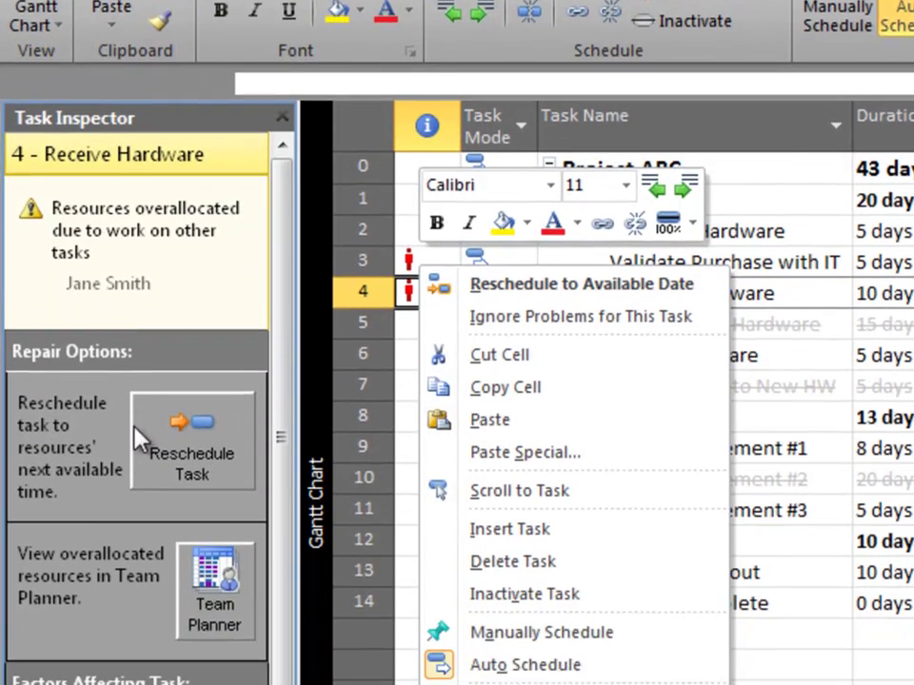
pyautogui.click(90, 441)
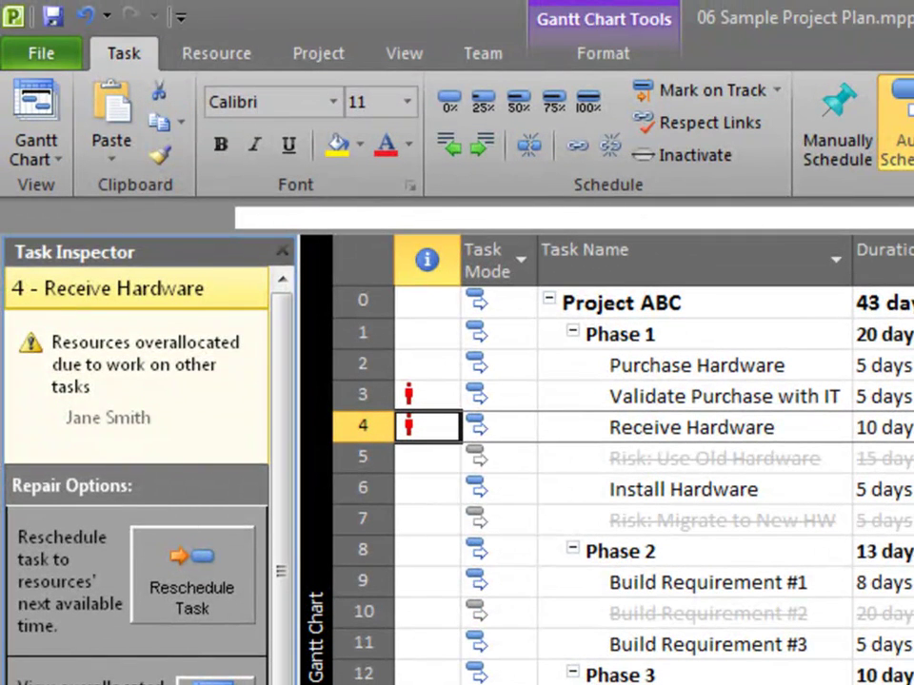
pyautogui.scroll(-5, 138, 457)
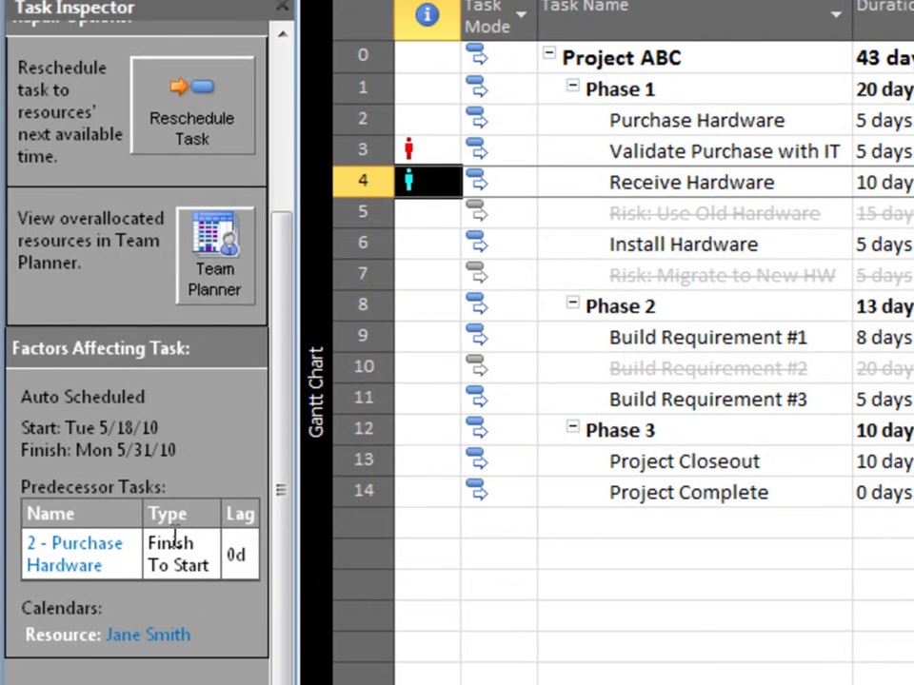
# Turn off the warning and suggestion indicators for the Validate Purchase with IT task in the Task Inspector
pyautogui.moveTo(359, 149); pyautogui.dragTo(359, 177)
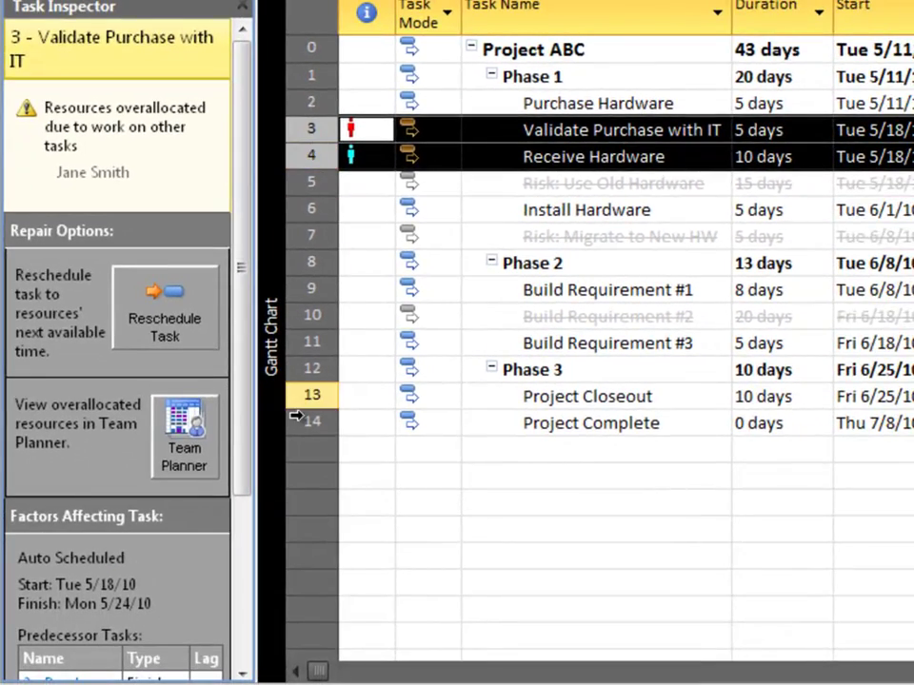
pyautogui.click(243, 549)
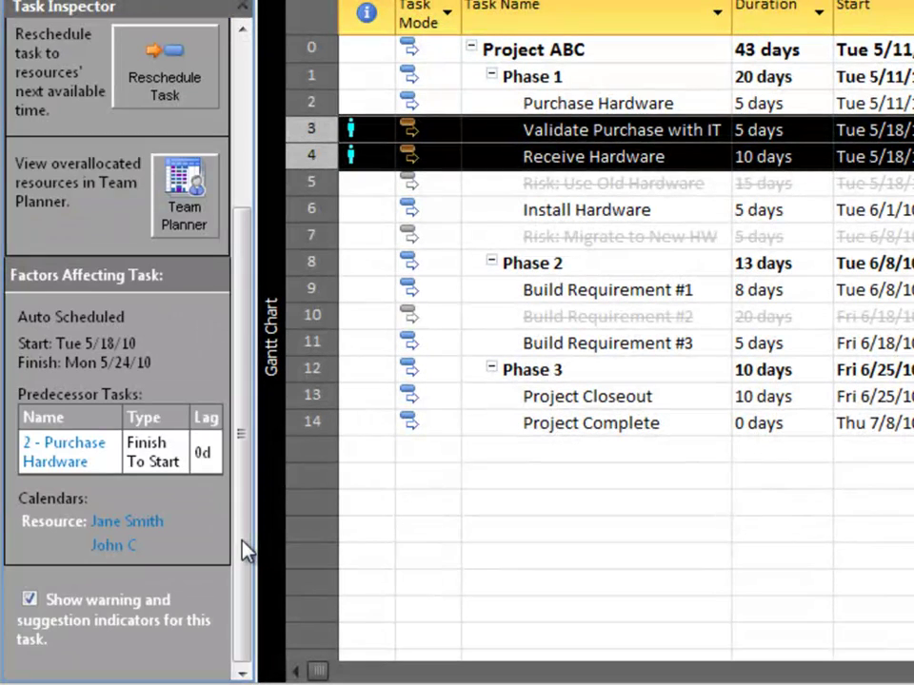
pyautogui.click(28, 601)
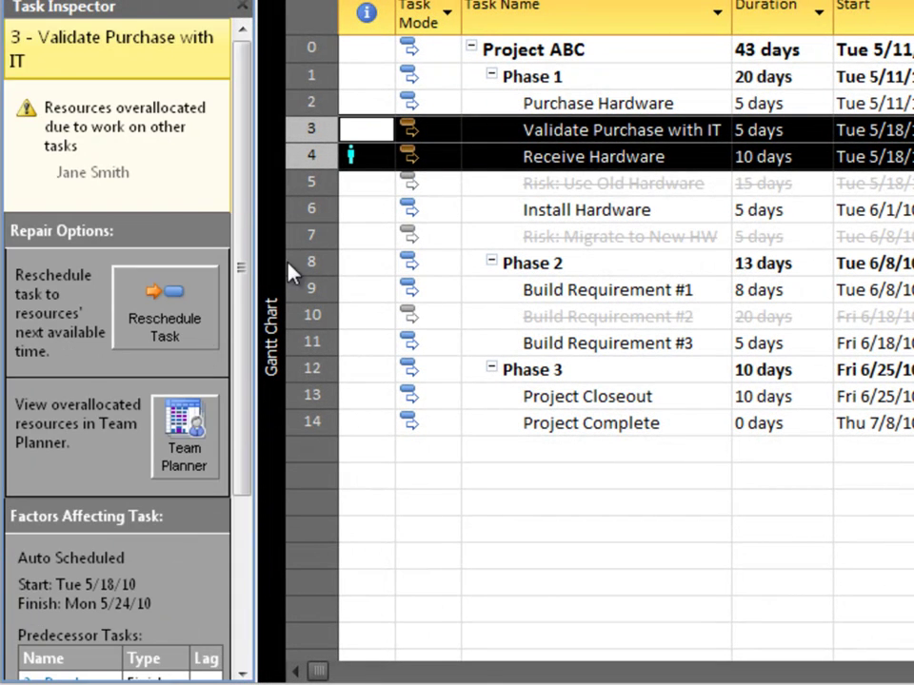
# Turn off the warning and suggestion indicators for the Receive Hardware task
pyautogui.click(367, 157)
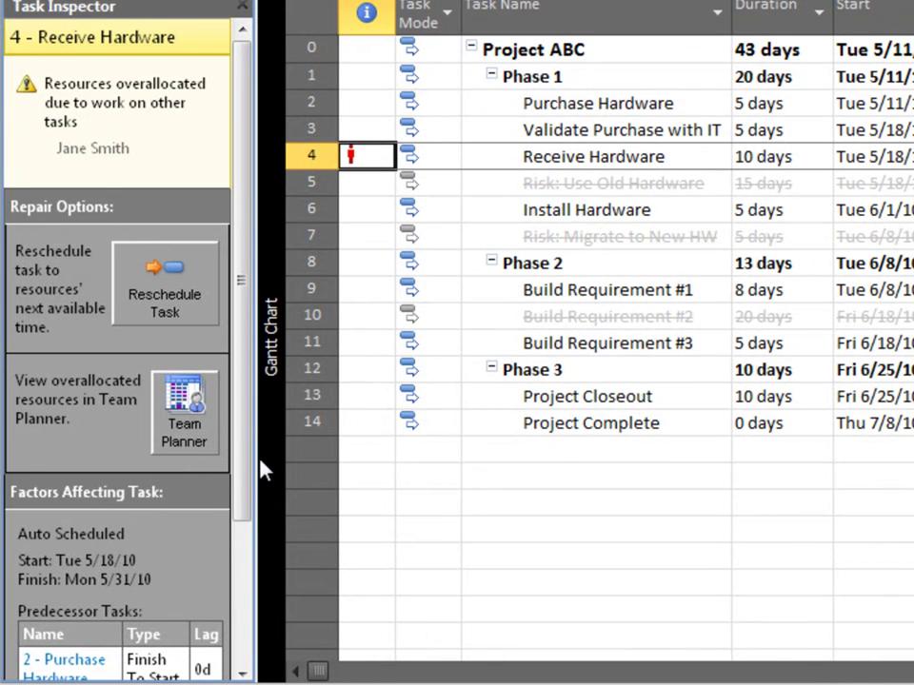
pyautogui.click(246, 535)
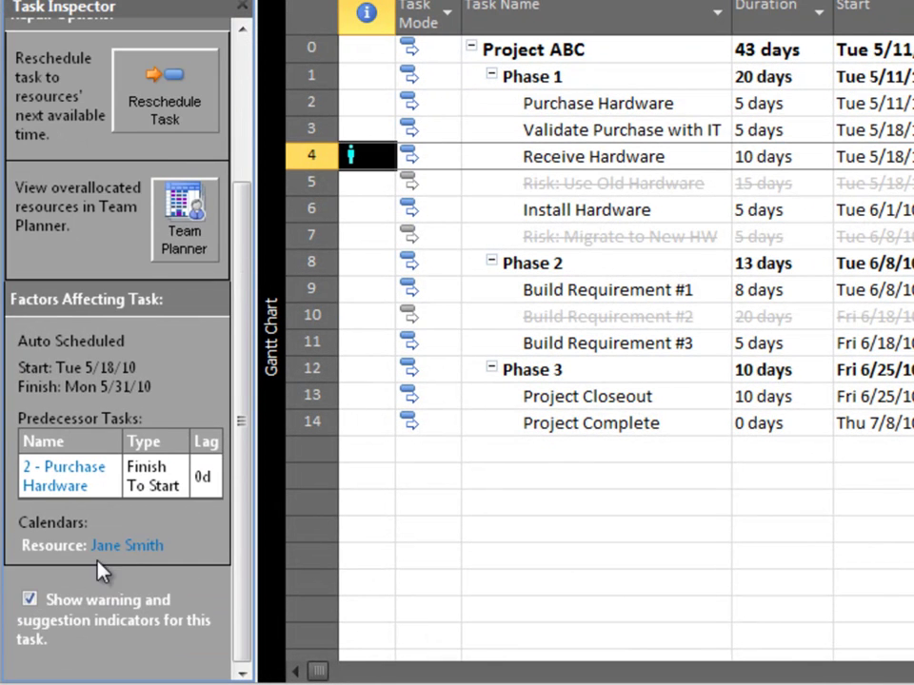
pyautogui.click(29, 603)
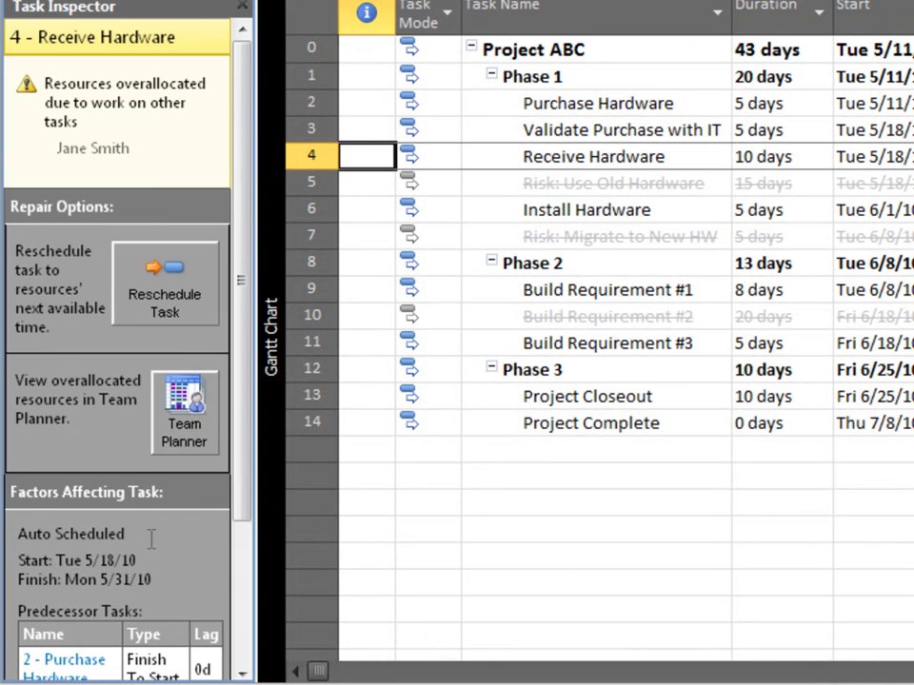
# Turn the warning and suggestion indicators back on for the Validate Purchase with IT task
pyautogui.click(385, 129)
pyautogui.click(387, 155)
pyautogui.click(367, 128)
pyautogui.scroll(-5, 245, 523)
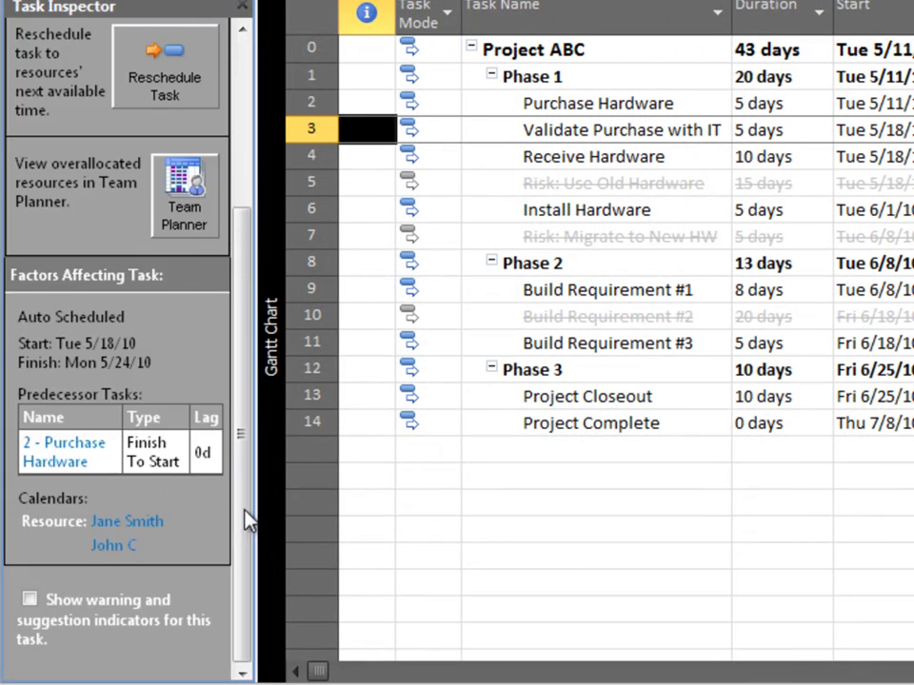
pyautogui.click(34, 605)
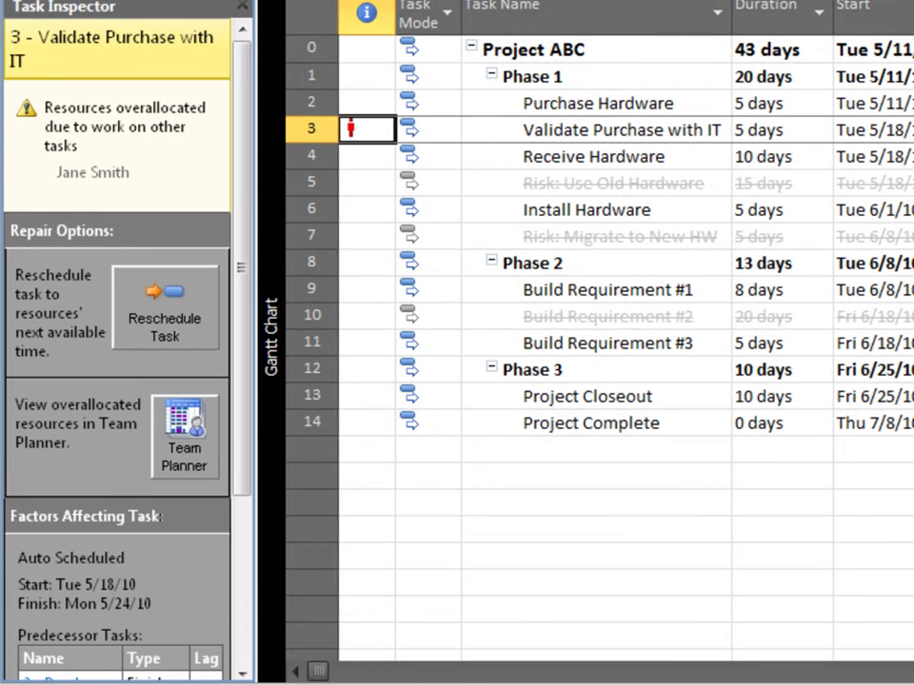
# Turn the warning and suggestion indicators back on for the Receive Hardware task
pyautogui.click(365, 158)
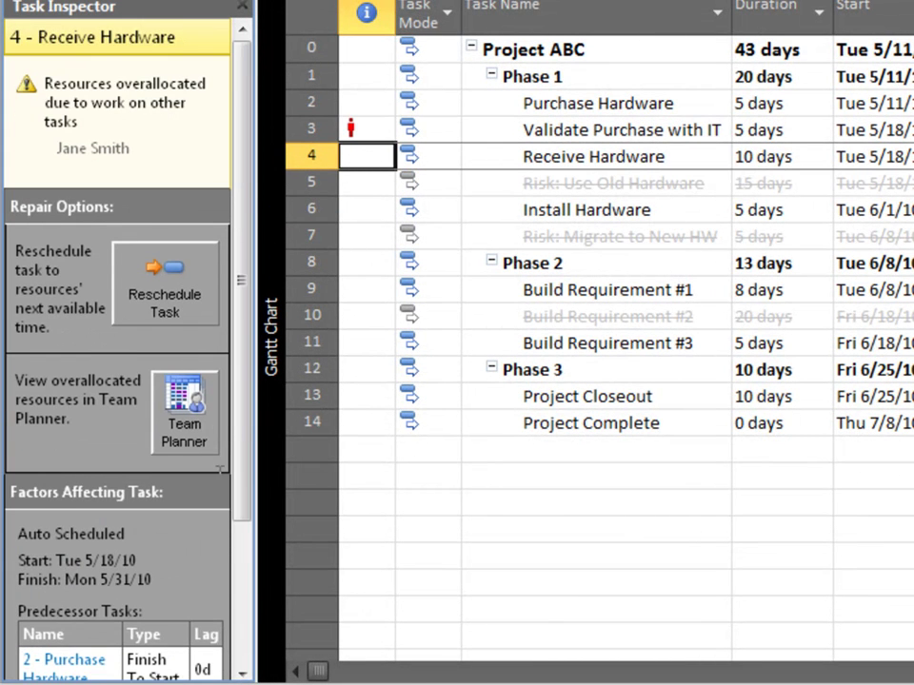
pyautogui.scroll(-4, 246, 550)
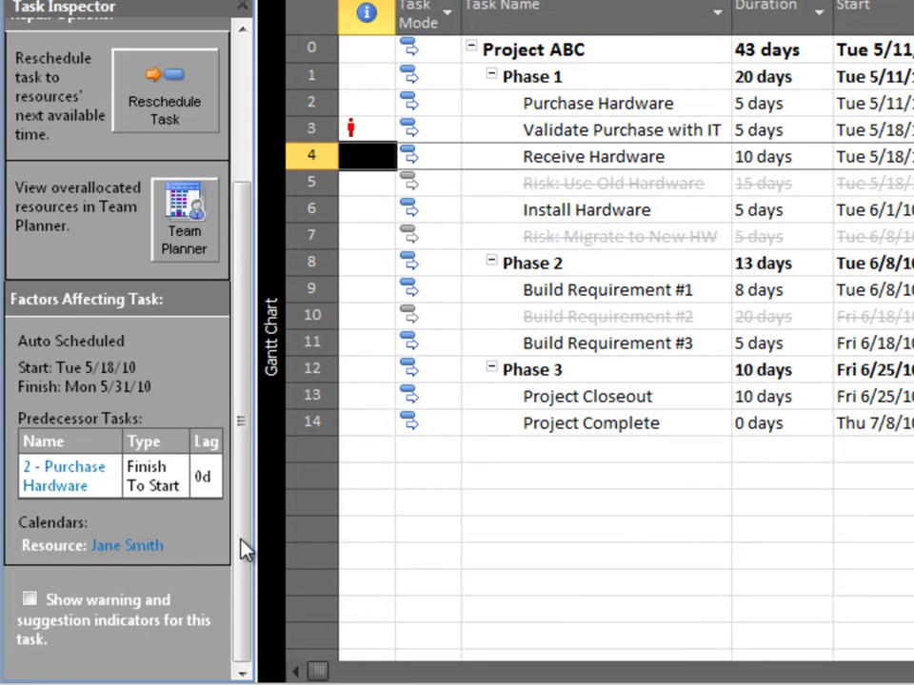
pyautogui.click(29, 602)
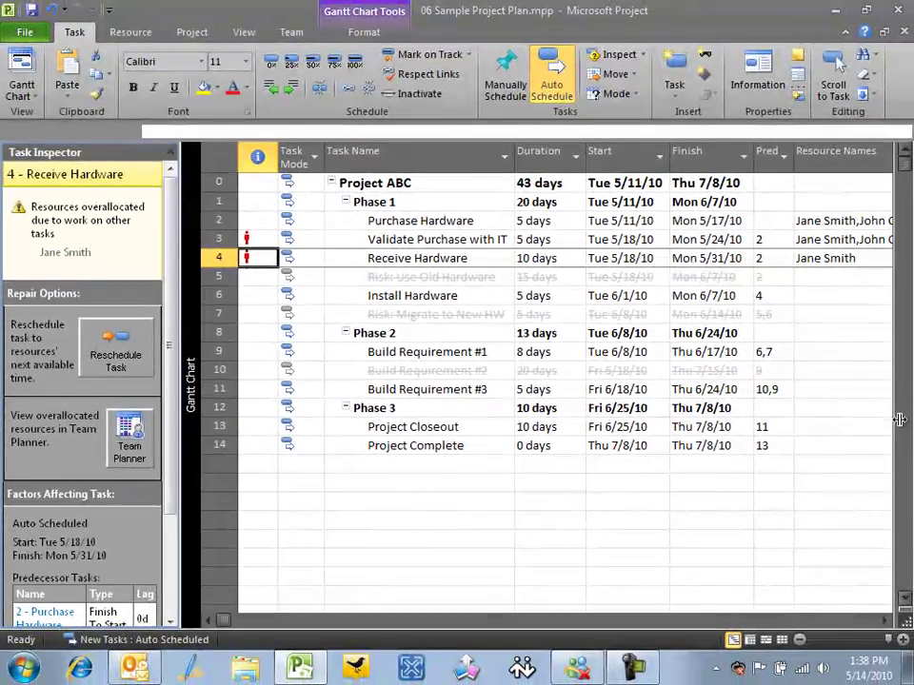
# Look over the assignable resources and the Task Details Form for the Receive Hardware task, and close both without changes
pyautogui.click(887, 621)
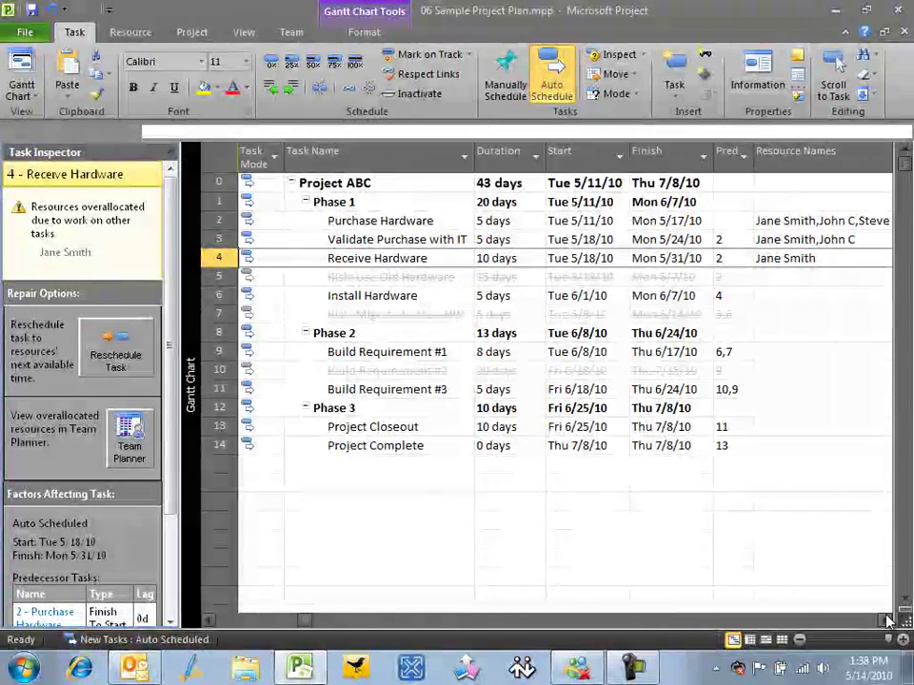
pyautogui.click(887, 621)
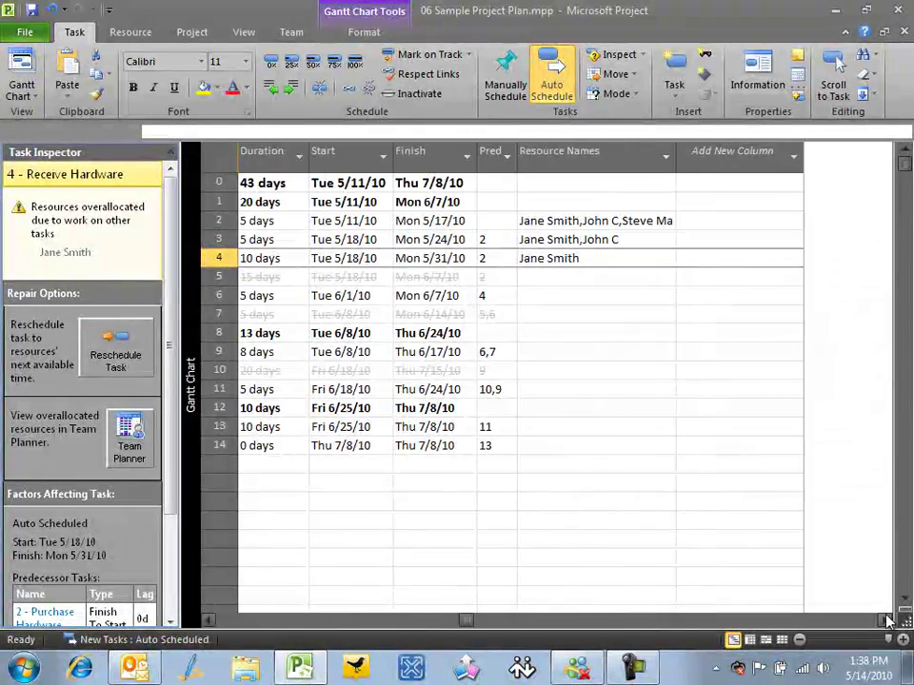
pyautogui.click(667, 256)
pyautogui.click(669, 259)
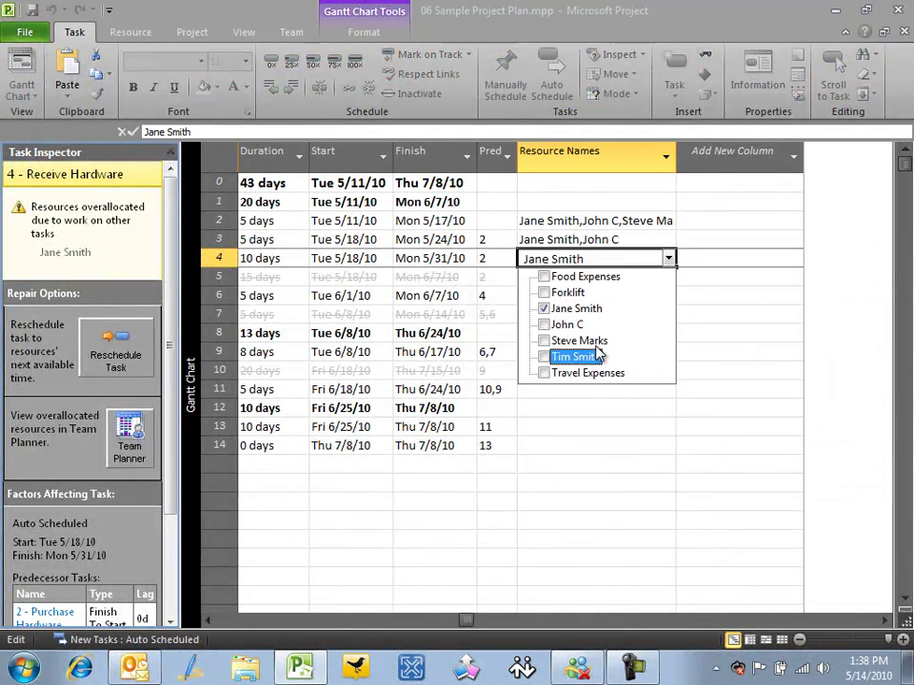
pyautogui.press('Escape')
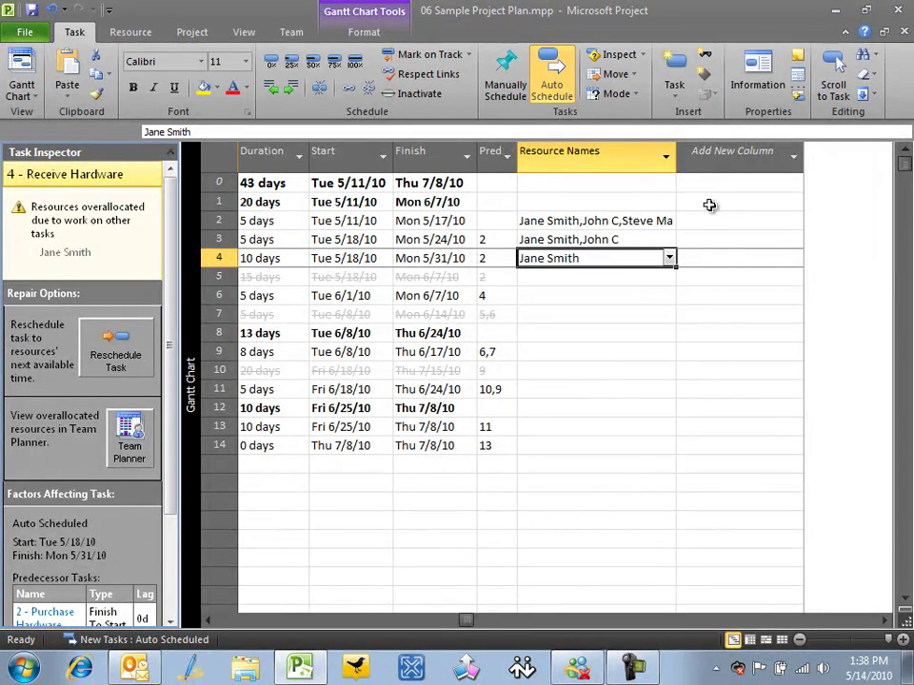
pyautogui.click(799, 78)
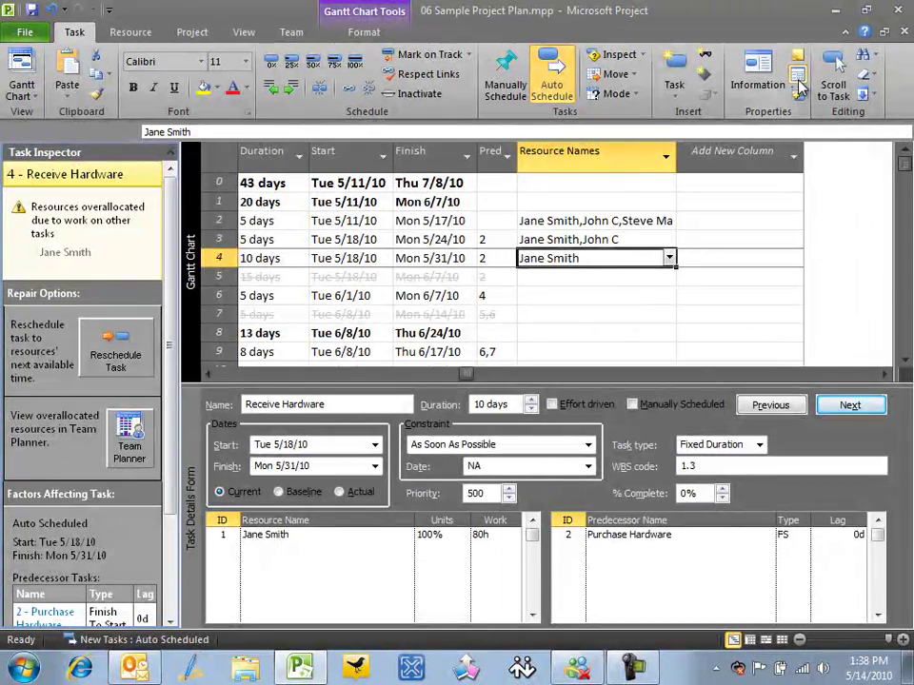
pyautogui.click(799, 81)
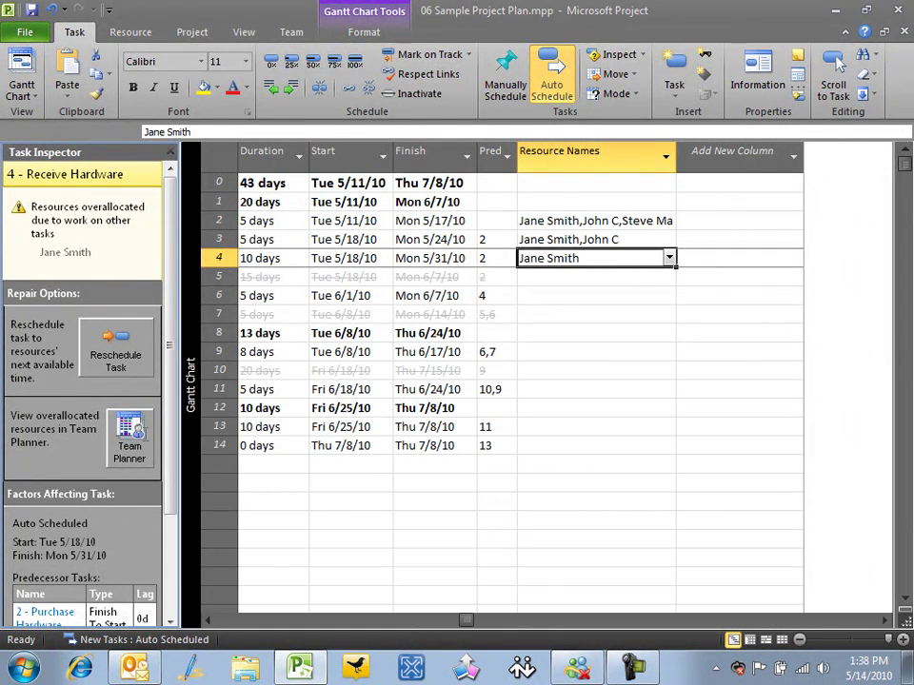
# Show the overallocated resource of the Receive Hardware task in the Team Planner using the Task Inspector's repair option
pyautogui.click(130, 451)
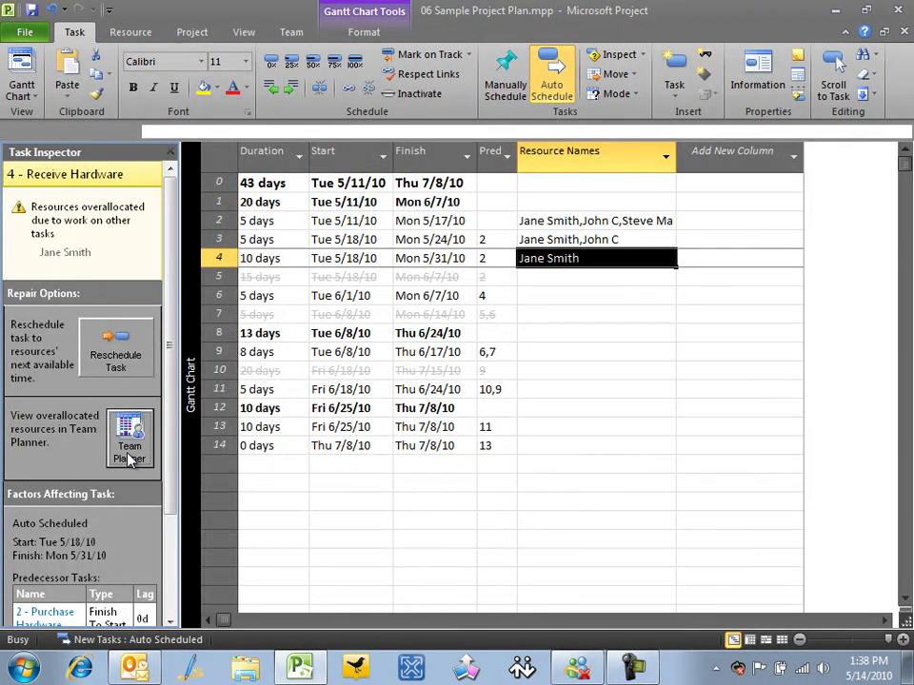